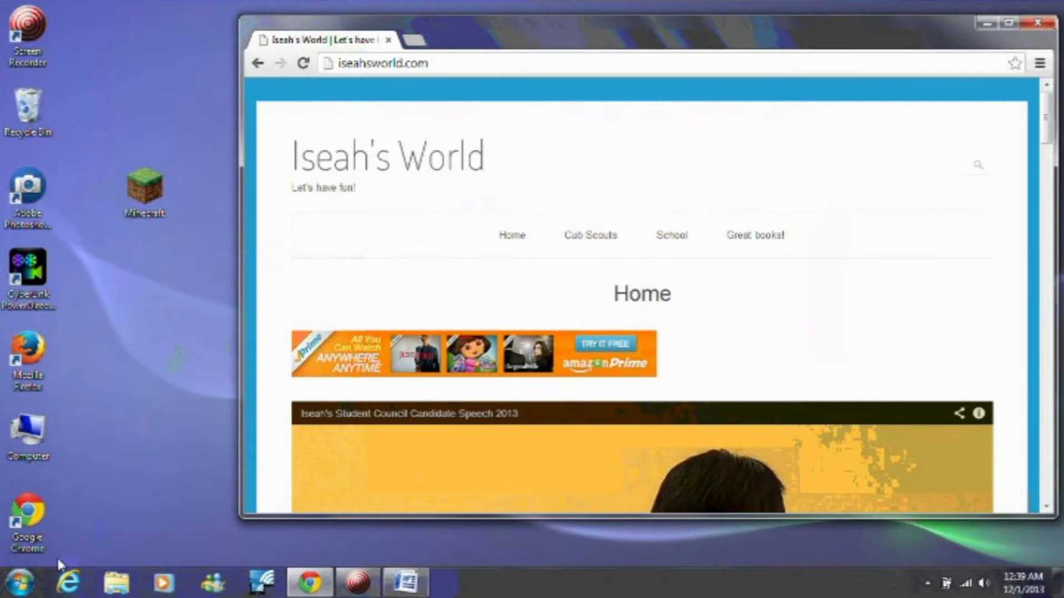
Open the Roaming application data folder using %appdata%.
click(29, 587)
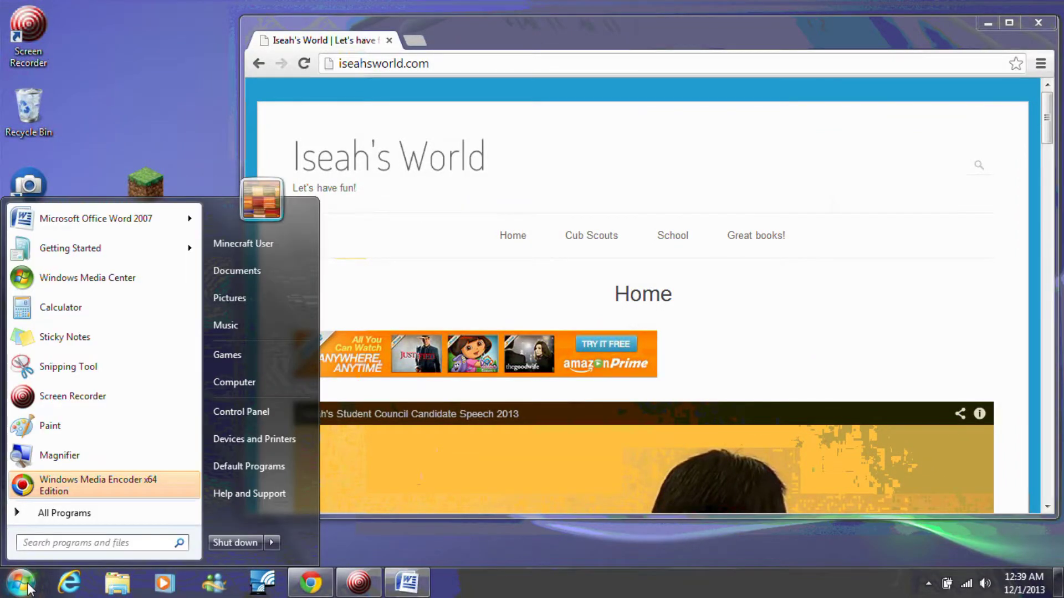
text(%appdata)
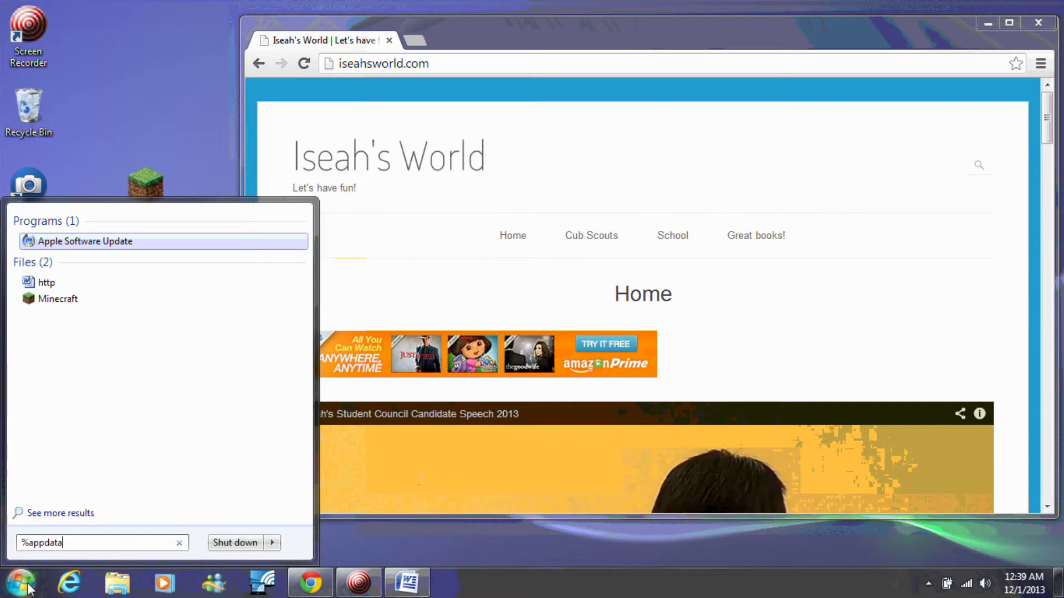
text(%)
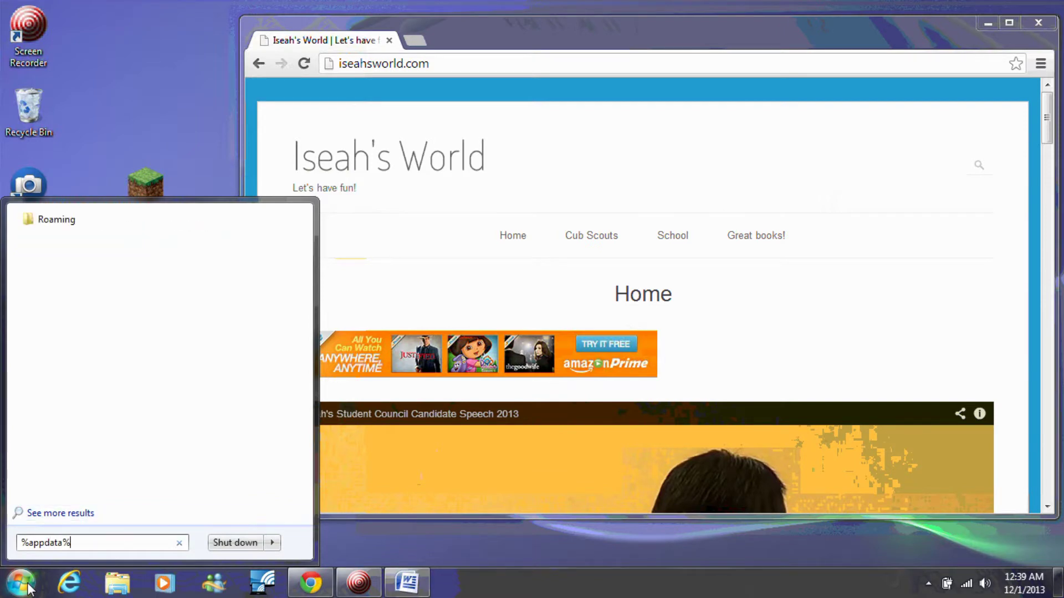
key(Return)
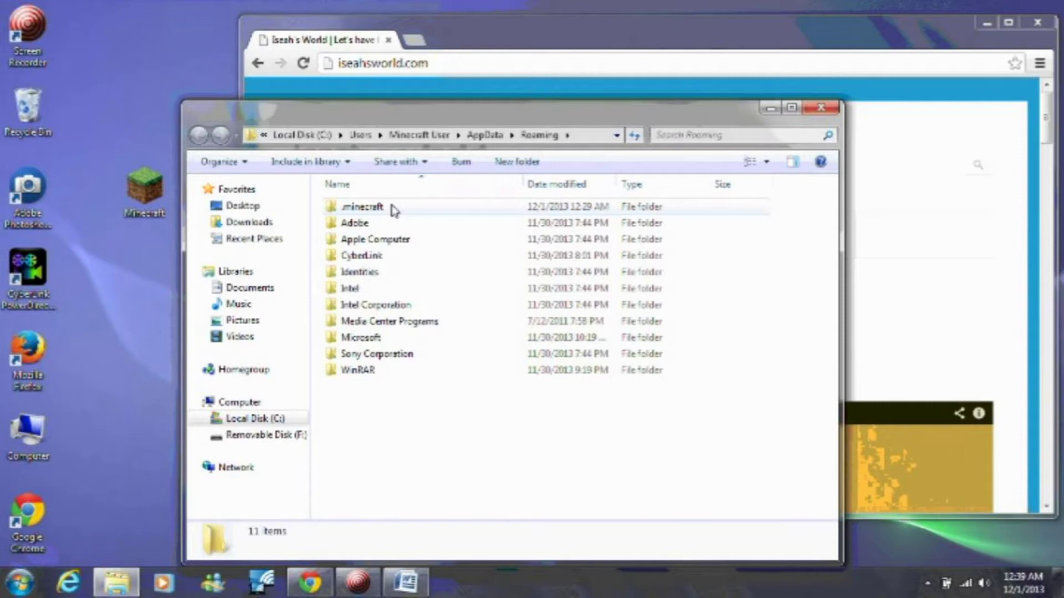
Back up the .minecraft folder by copying it to the desktop, and close the Roaming folder window.
click(371, 208)
right_click(372, 209)
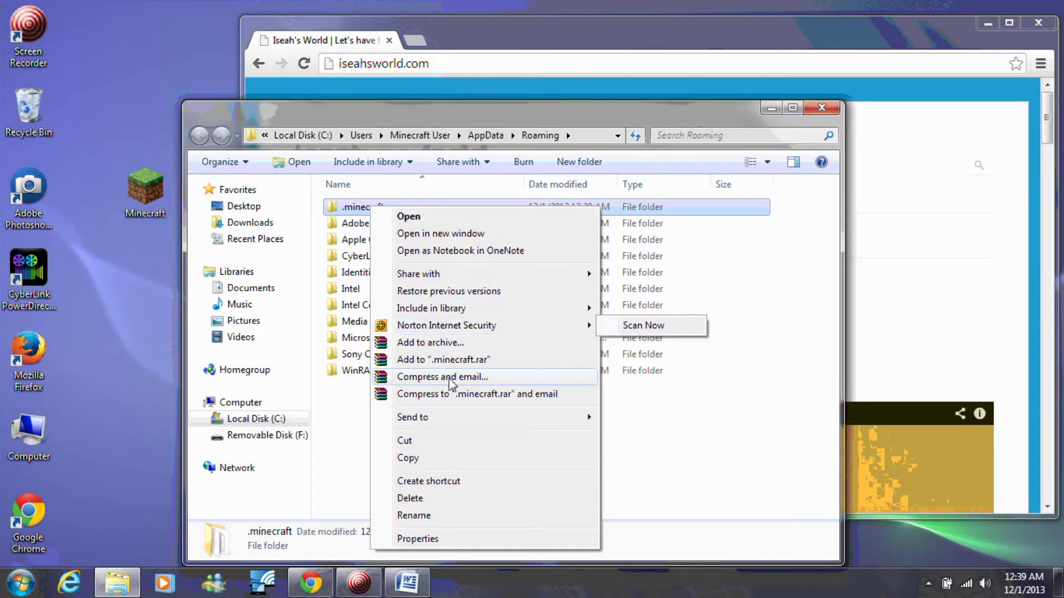
click(443, 460)
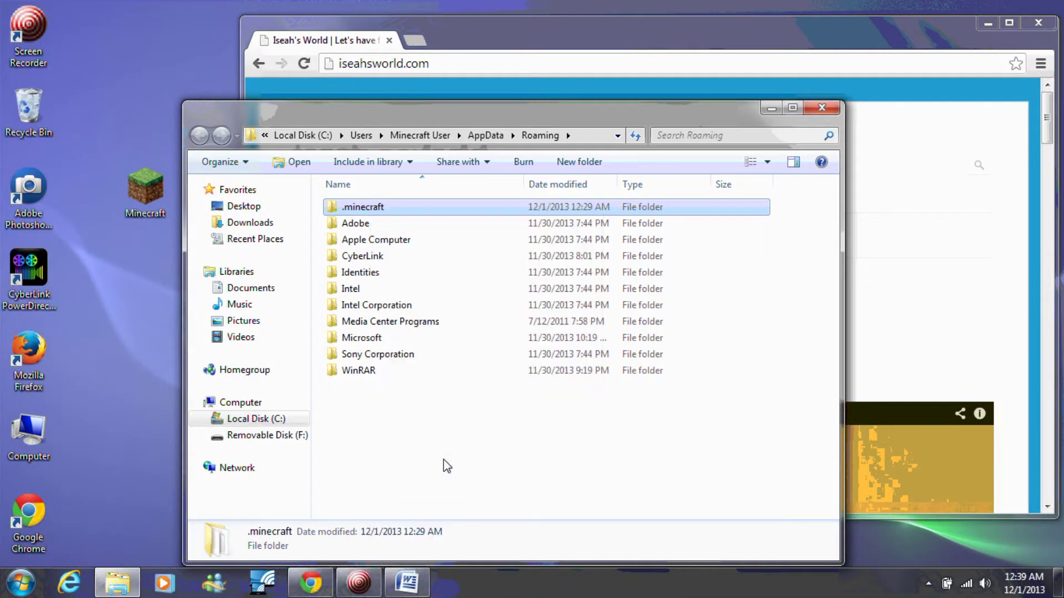
click(107, 68)
right_click(107, 67)
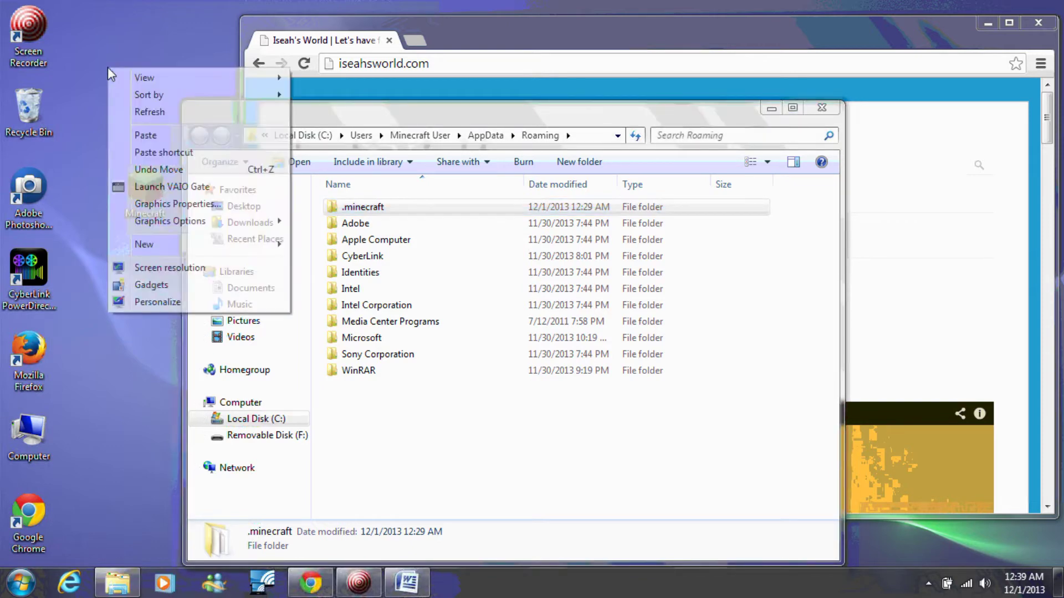
click(174, 139)
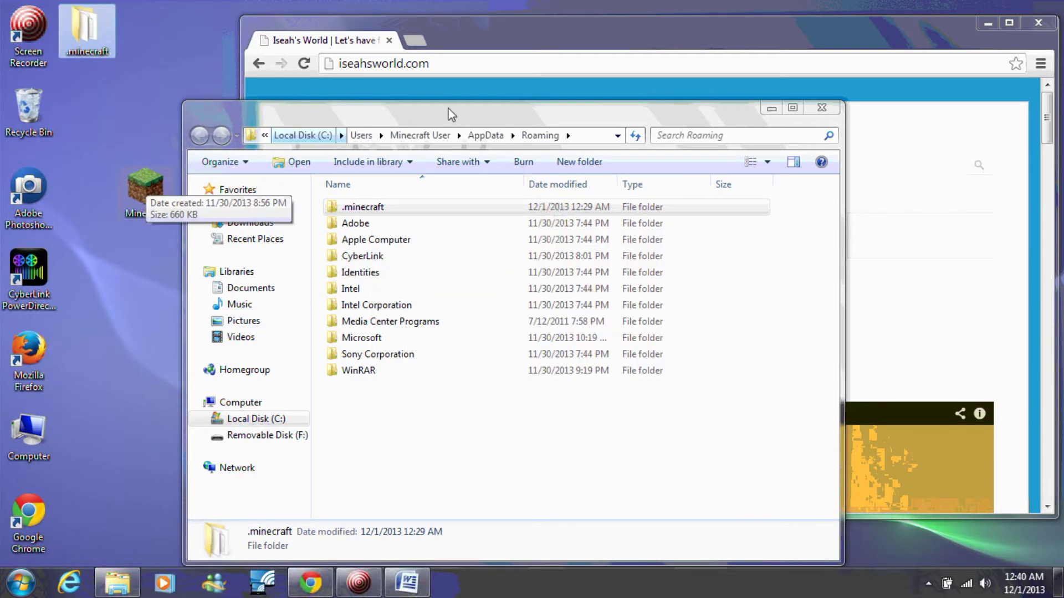
click(822, 107)
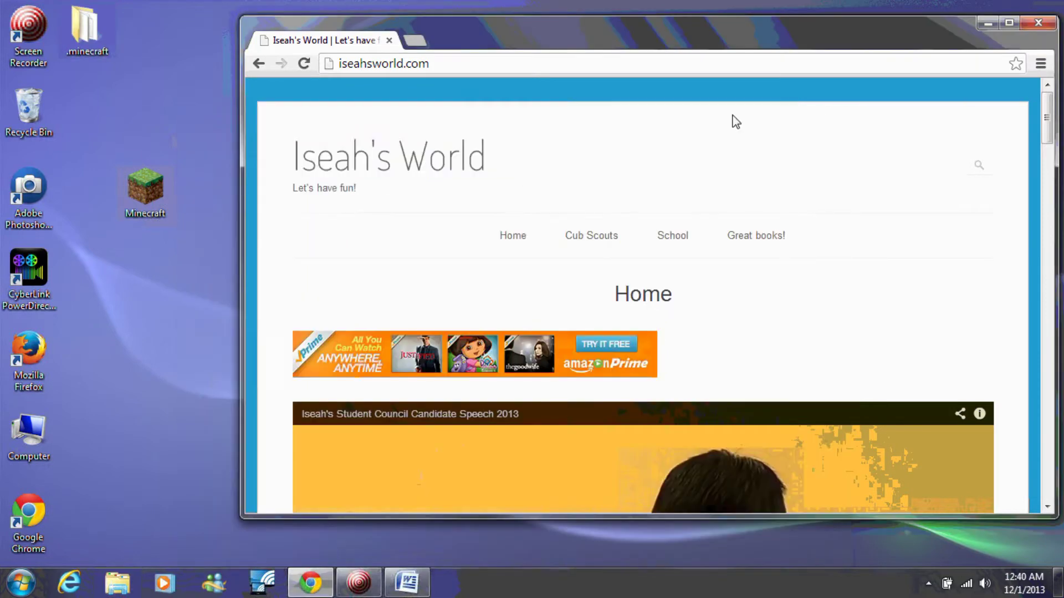
Launch Minecraft from the desktop and start a new launcher profile named "Minecraft 1.6.4".
double_click(154, 185)
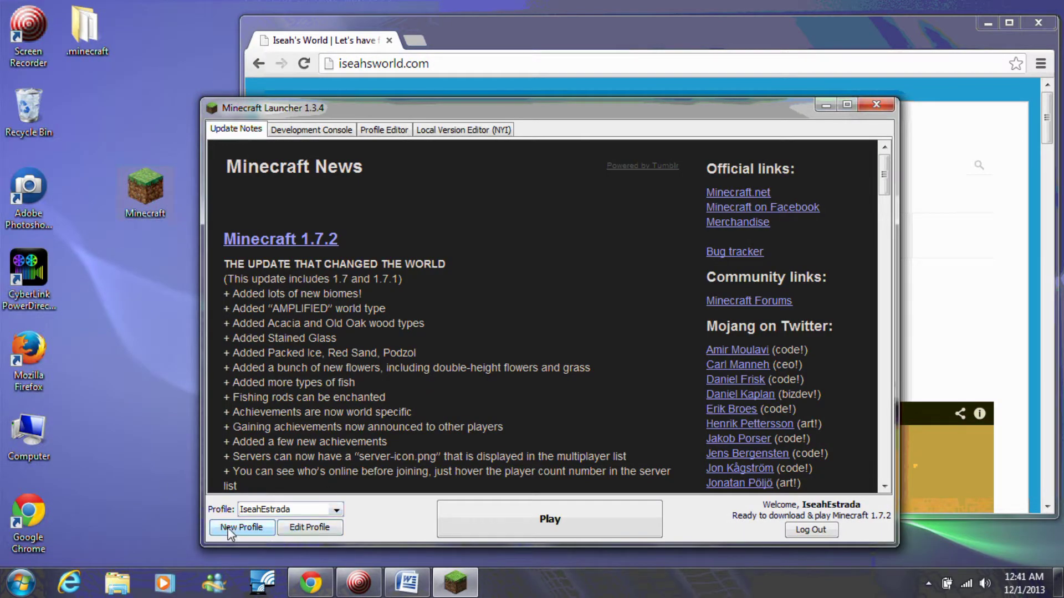
click(242, 528)
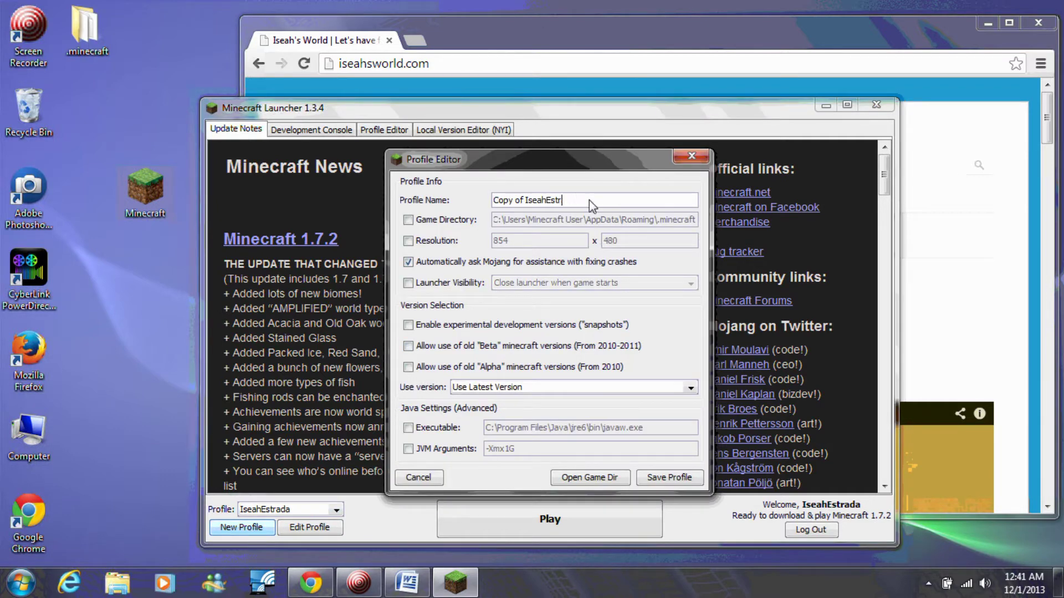
key(BackSpace)
key(BackSpace)
key(BackSpace)
key(BackSpace)
key(BackSpace)
key(BackSpace)
key(BackSpace)
key(BackSpace)
key(BackSpace)
key(BackSpace)
key(BackSpace)
key(BackSpace)
key(BackSpace)
key(BackSpace)
key(BackSpace)
key(BackSpace)
key(BackSpace)
text(Minecraft 1.6.)
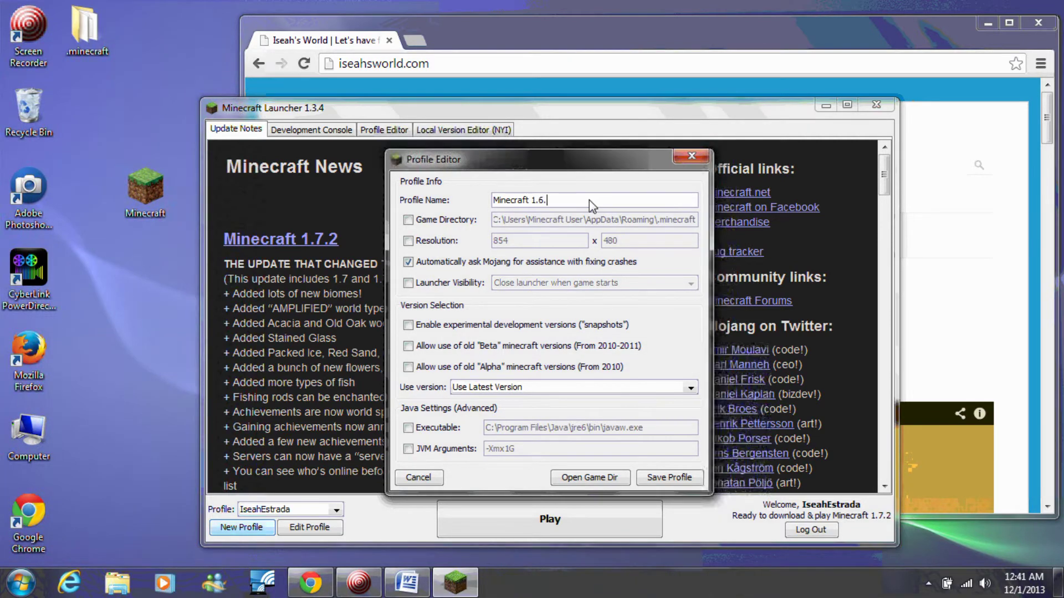
text(4)
Set the new profile to use version release 1.6.4 and save it.
click(522, 387)
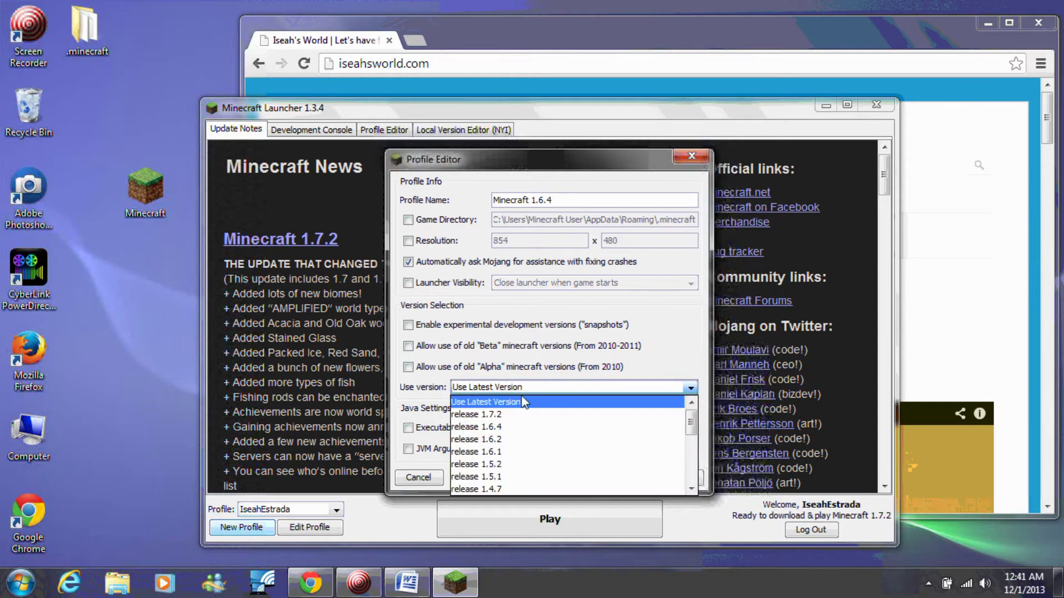
click(511, 427)
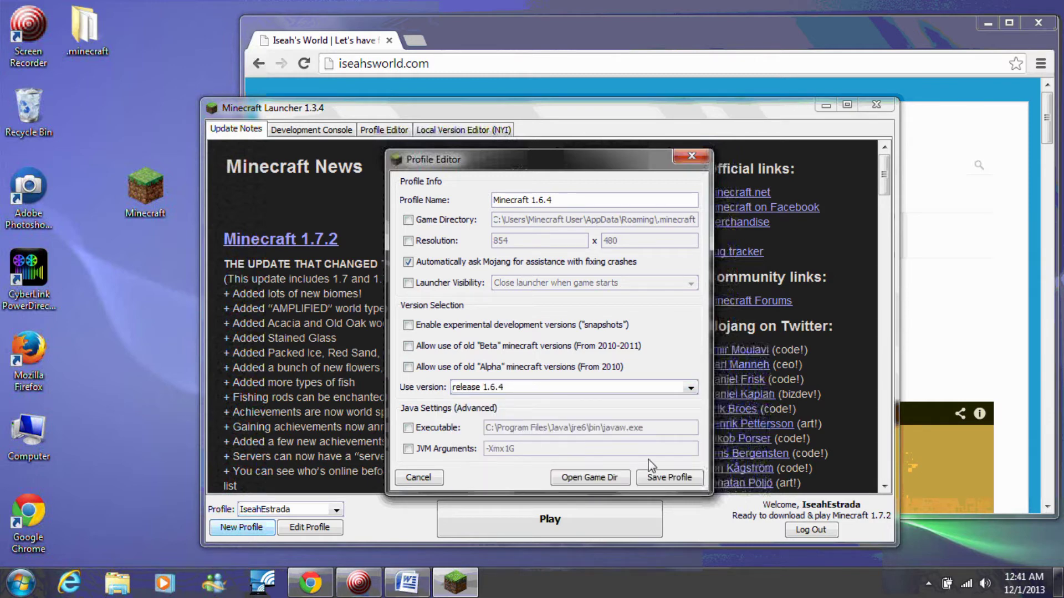
click(668, 476)
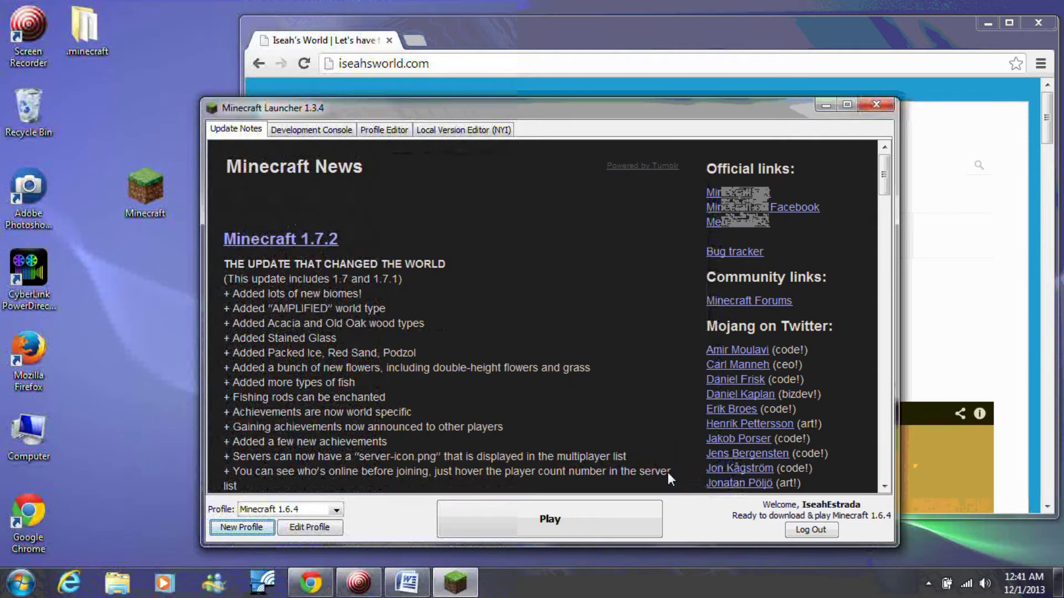
Run the game once with the Minecraft 1.6.4 profile and quit from its title screen.
click(580, 520)
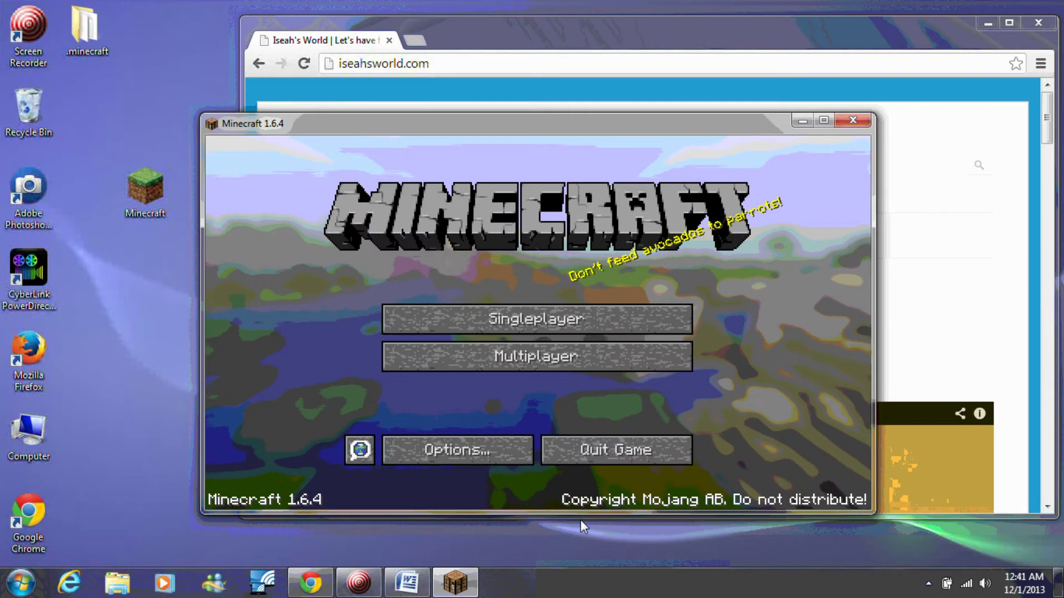
click(616, 451)
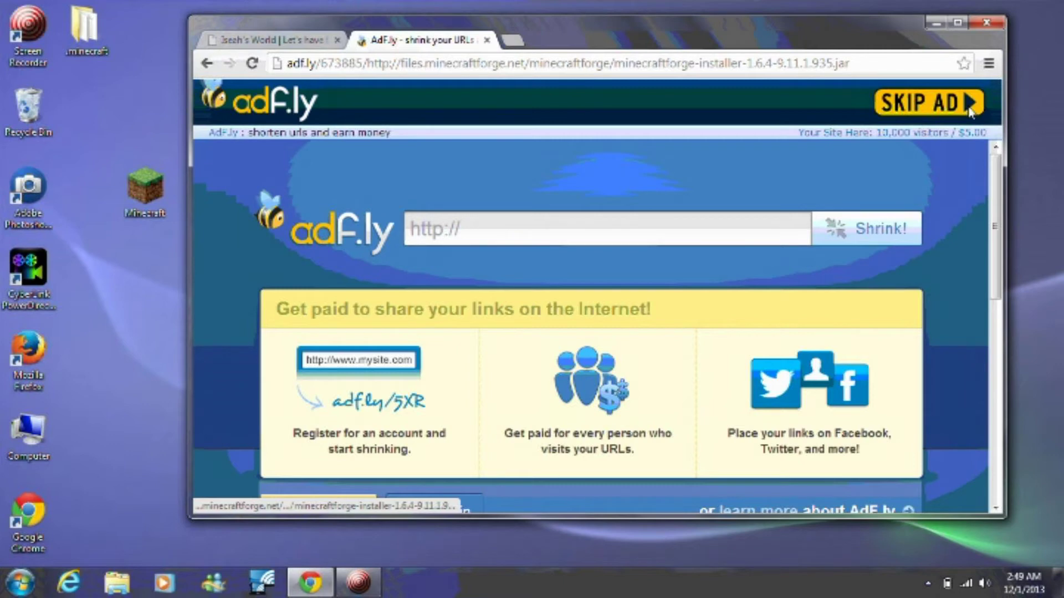
Skip the ad to download minecraftforge-installer-1.6.4-9.11.1.935.jar and keep the file despite the browser's warning.
click(968, 106)
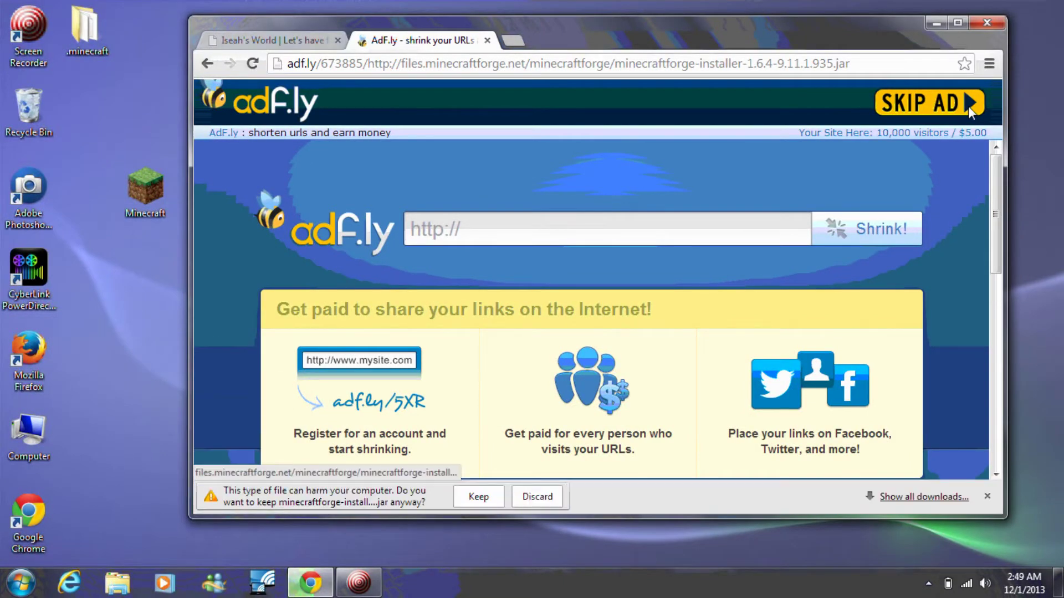
click(479, 497)
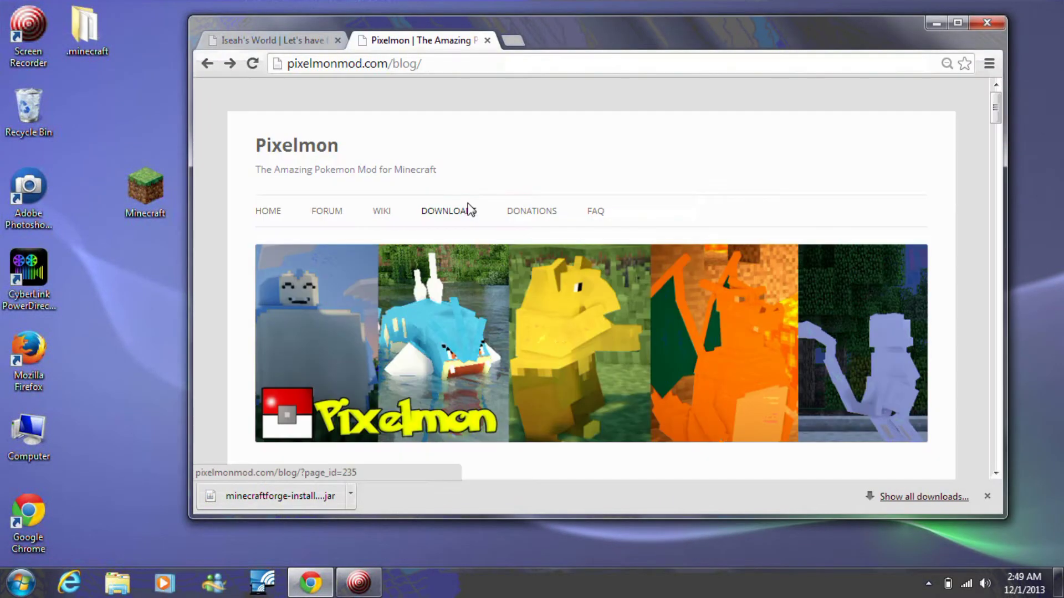
Download Pixelmon 2.5.4.zip from the Pixelmon site's downloads page through Link 1, the Adfoc.us to Mediafire route.
click(465, 211)
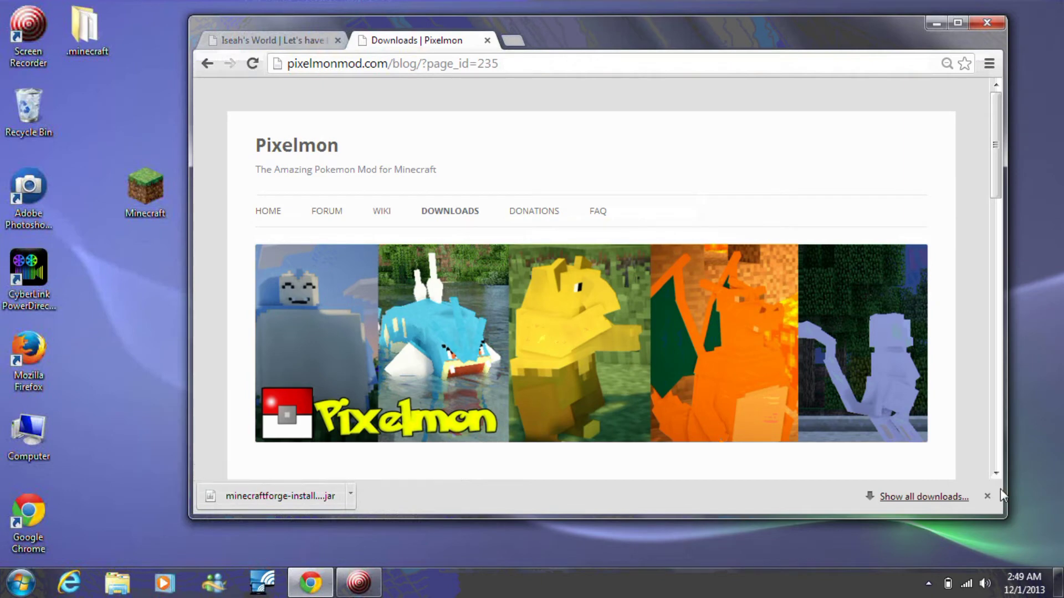
click(997, 474)
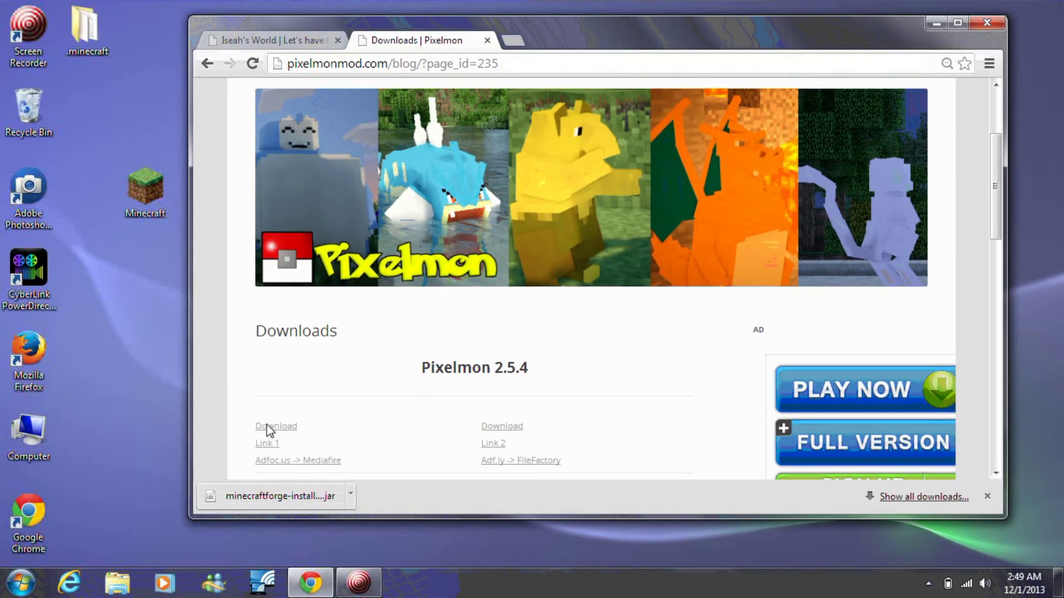
click(294, 436)
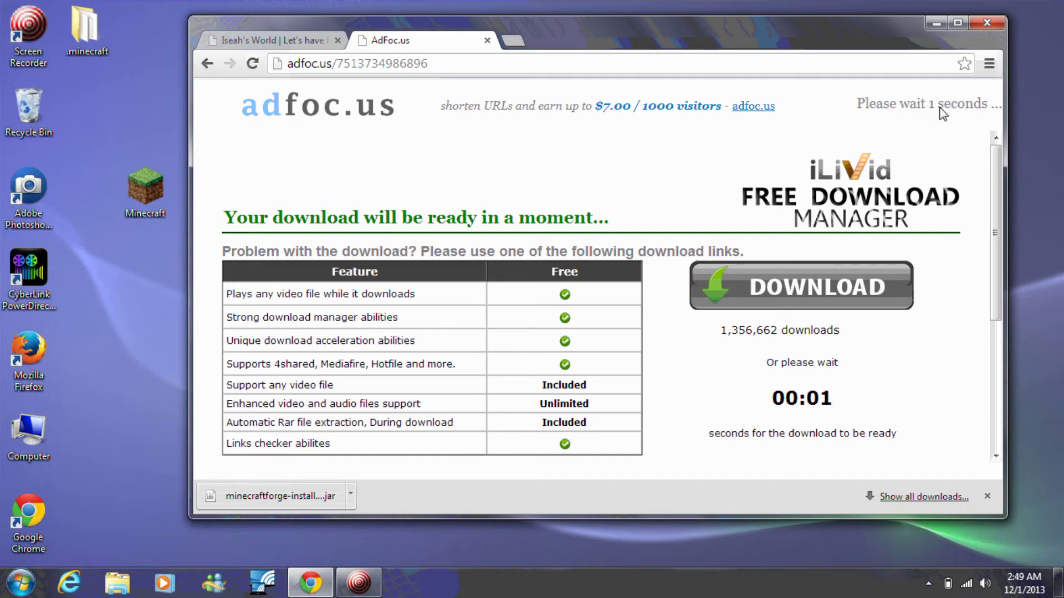
click(958, 104)
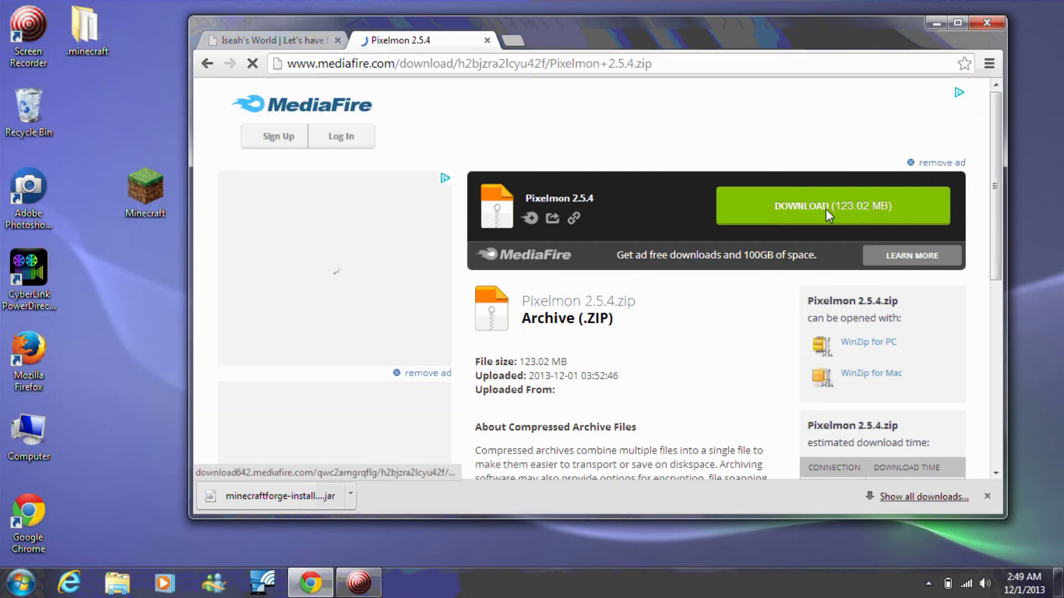
click(846, 204)
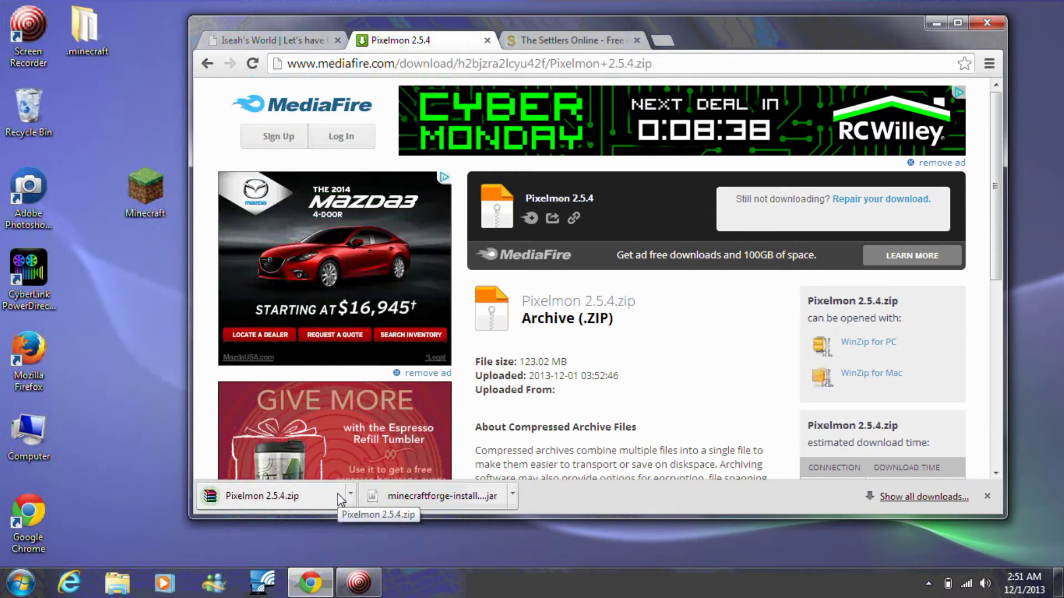
Place the downloaded Pixelmon 2.5.4.zip and the Minecraft Forge installer on the desktop.
drag(337, 494, 134, 305)
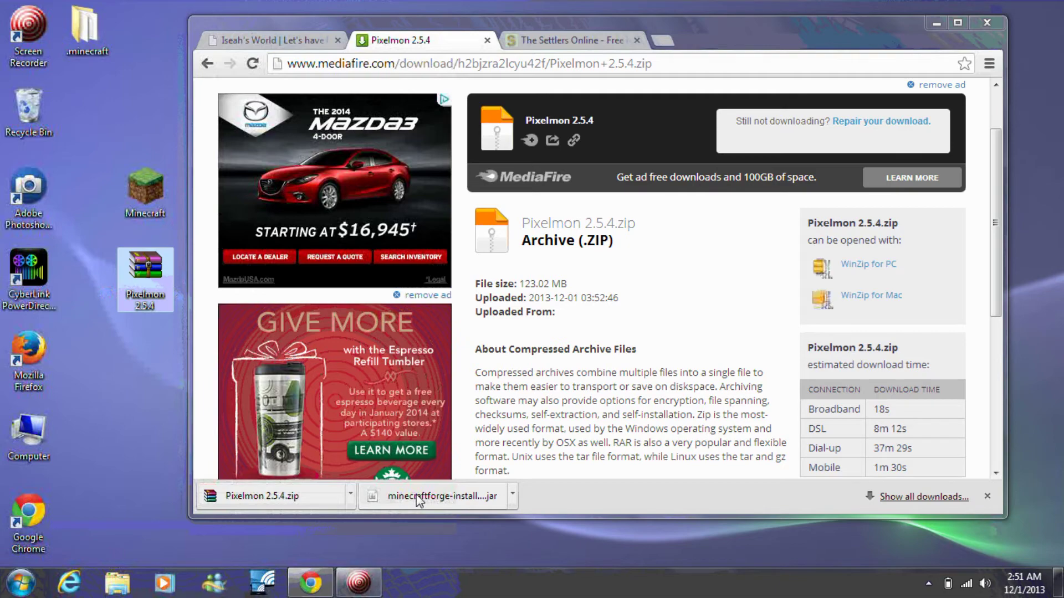
drag(417, 494, 136, 359)
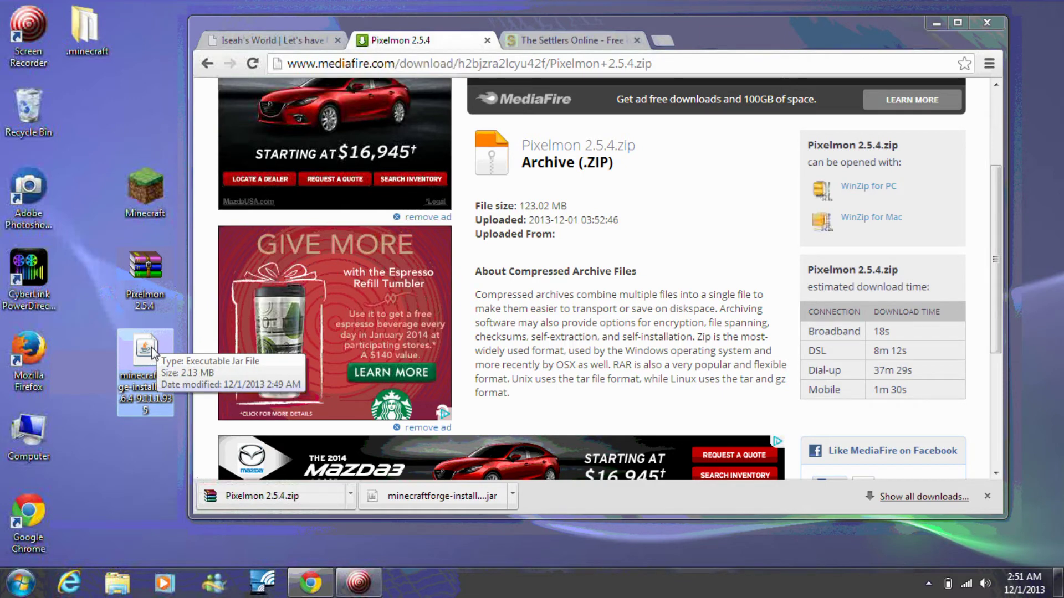
Open the Forge installer with Java(TM) Platform SE binary and install the Forge client into the default .minecraft folder.
right_click(153, 355)
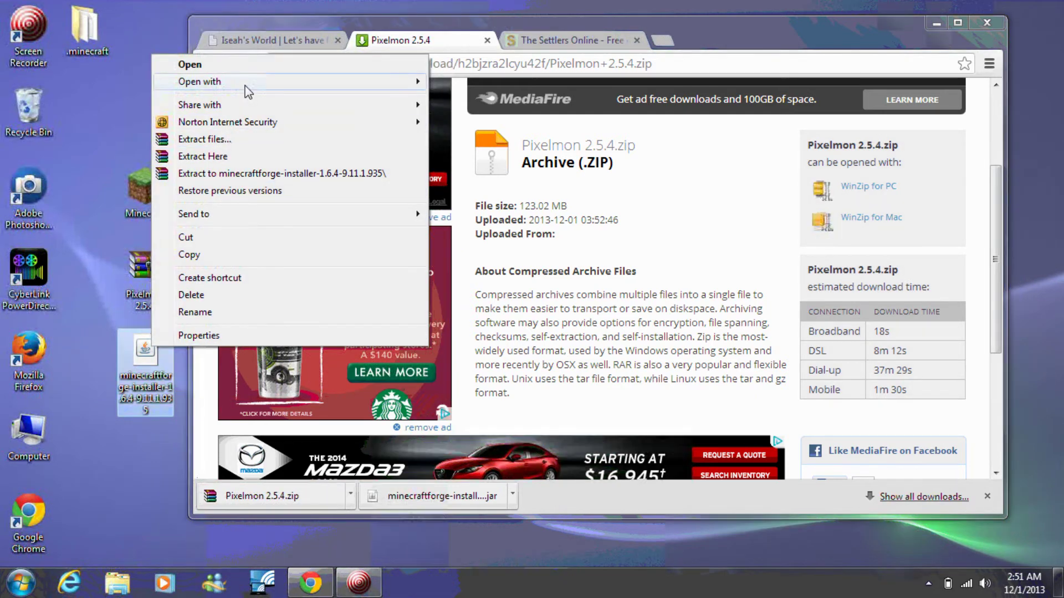
mouse_move(268, 85)
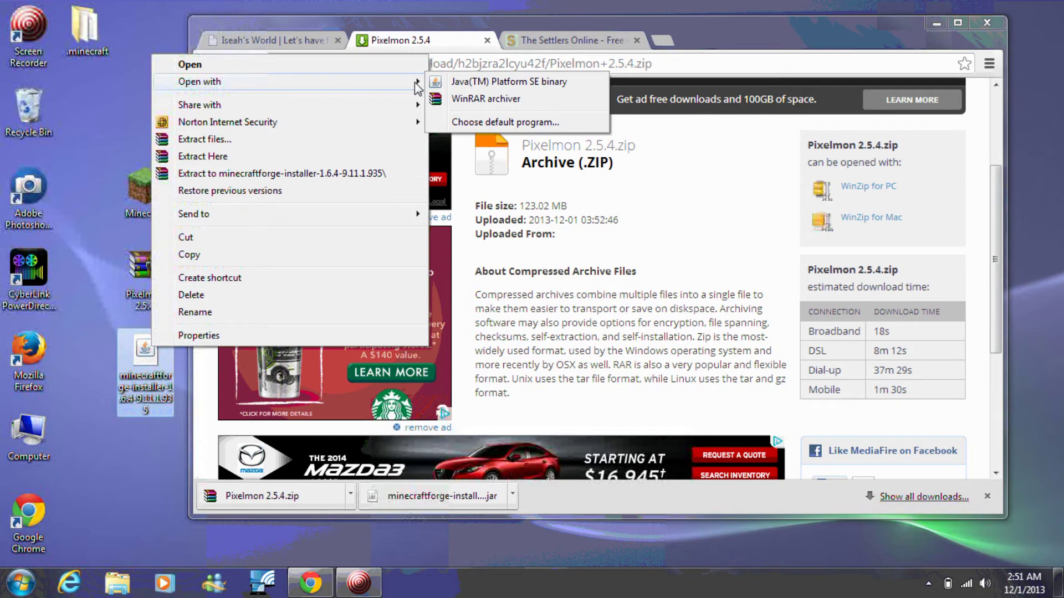
click(559, 83)
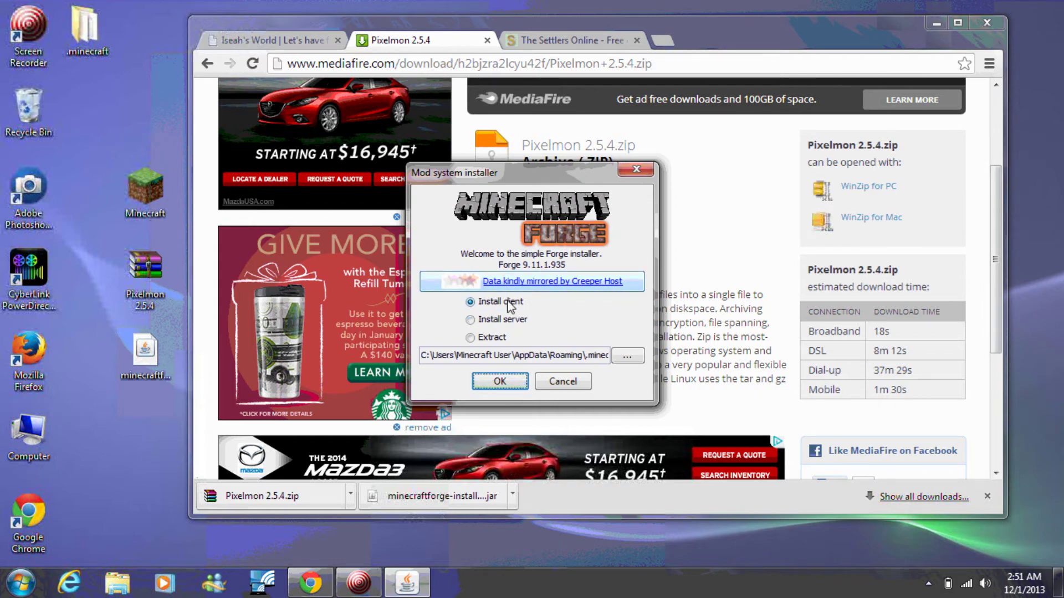
click(499, 382)
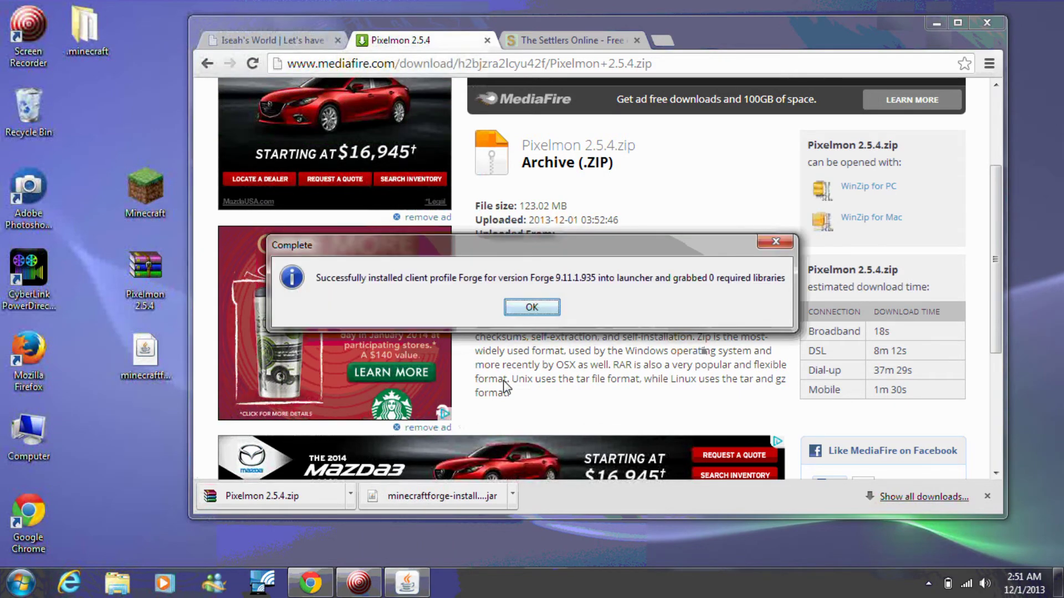
click(536, 309)
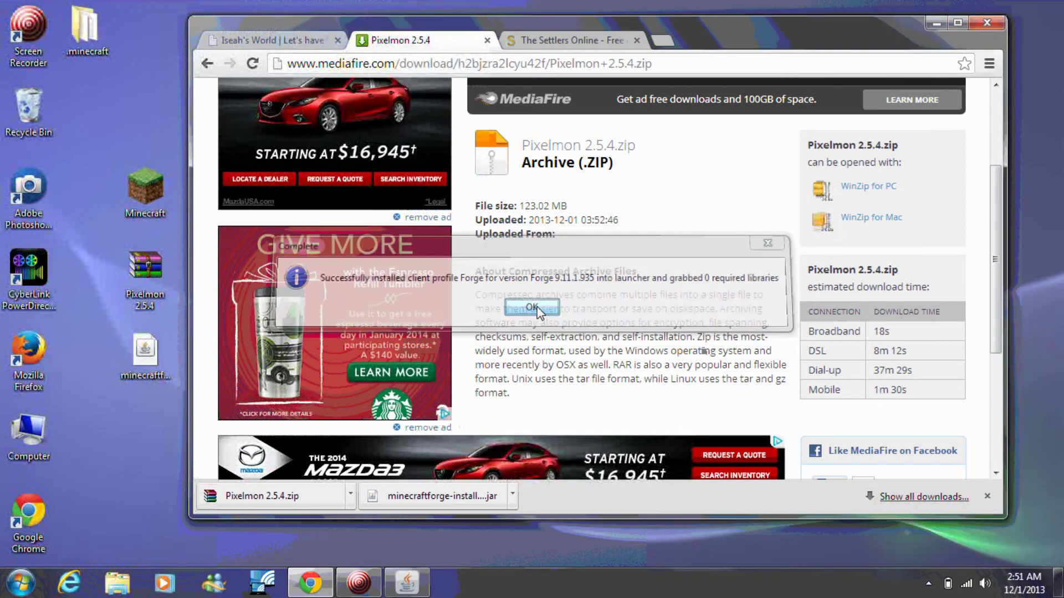
Check the Minecraft launcher's profile list for a Forge profile and close the launcher.
double_click(154, 196)
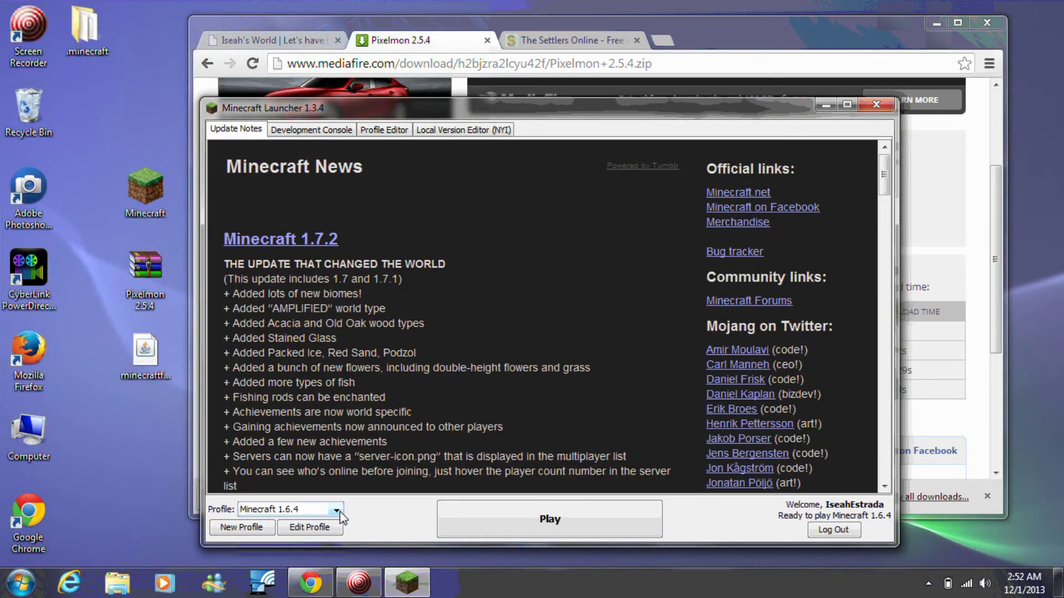
click(340, 510)
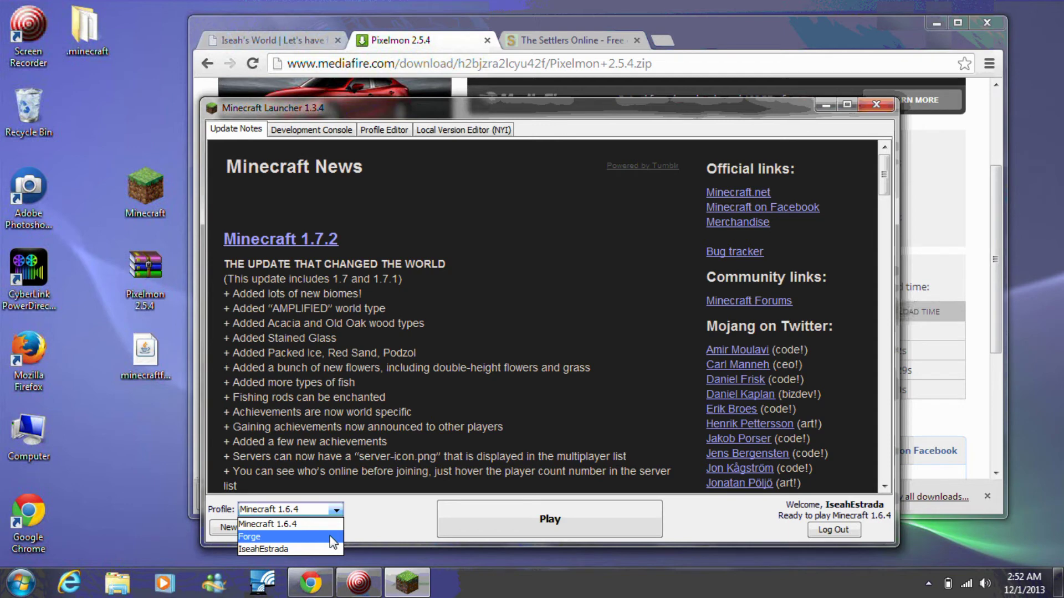
click(338, 511)
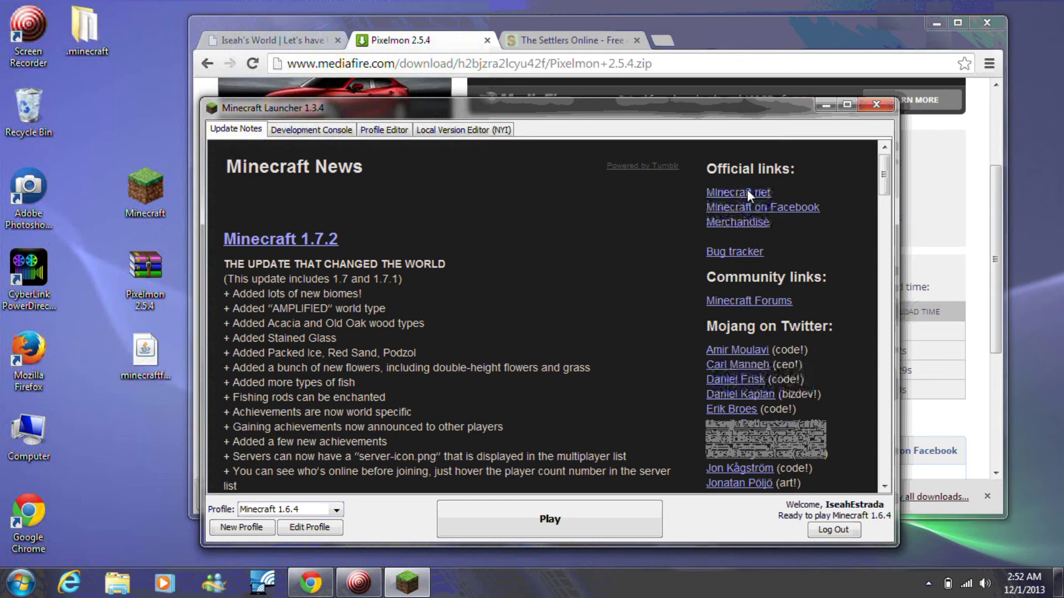
click(876, 104)
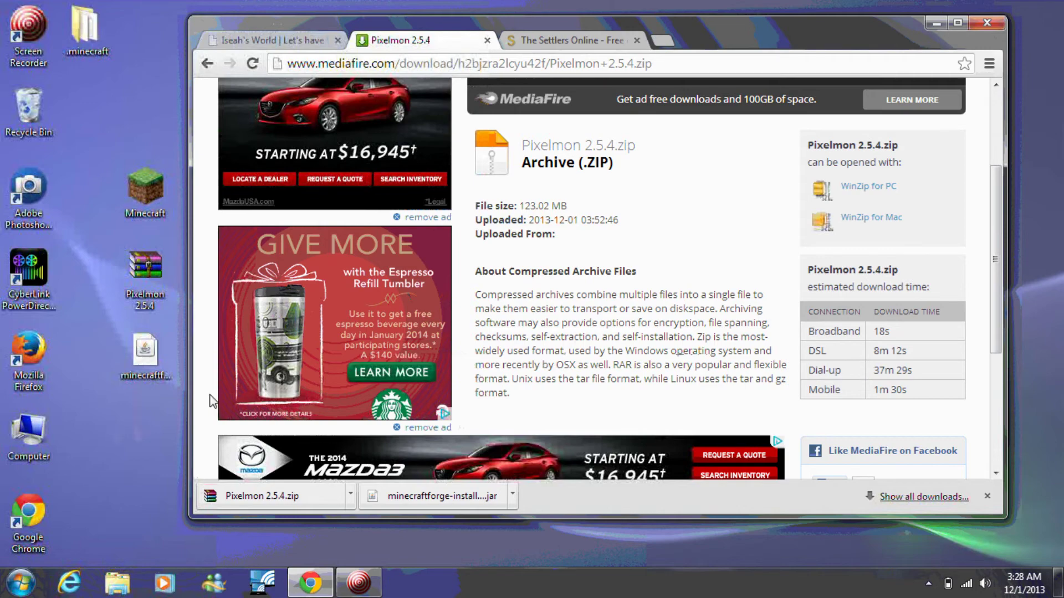
Open the .minecraft folder inside the %appdata% Roaming directory.
click(16, 589)
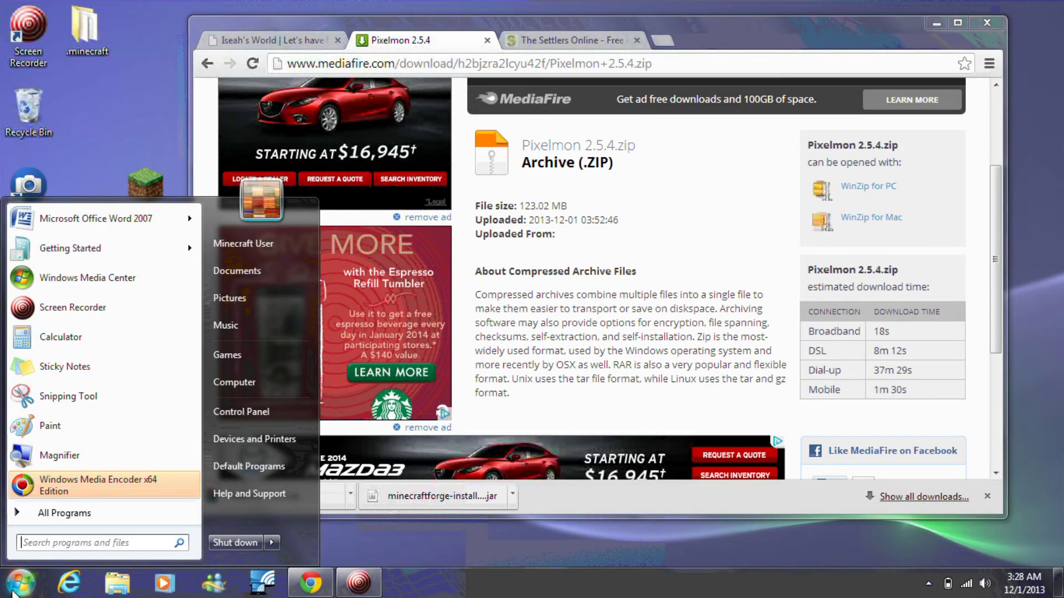
text(%appda)
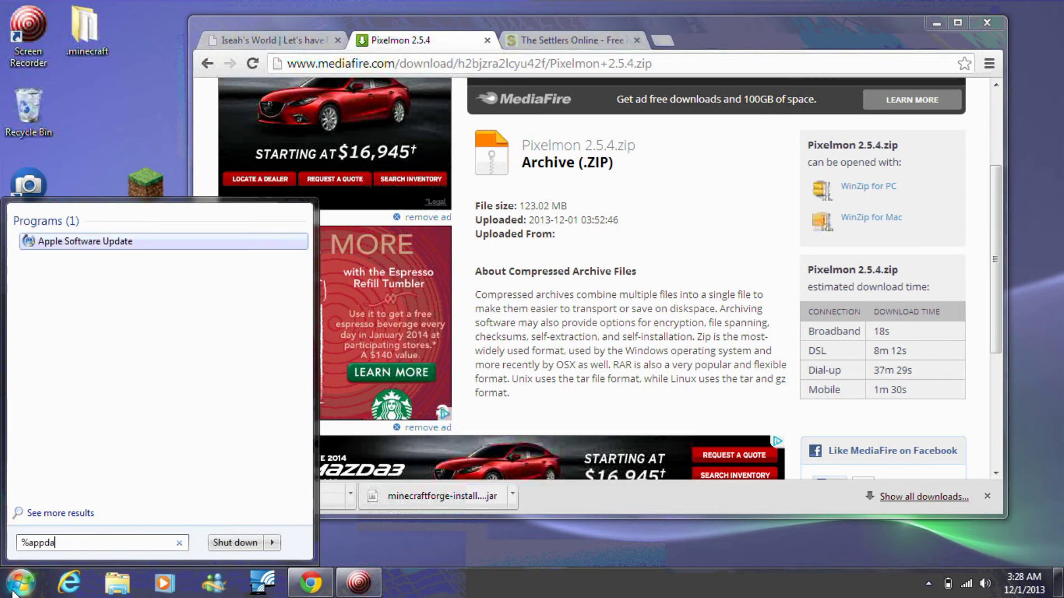
text(ta%)
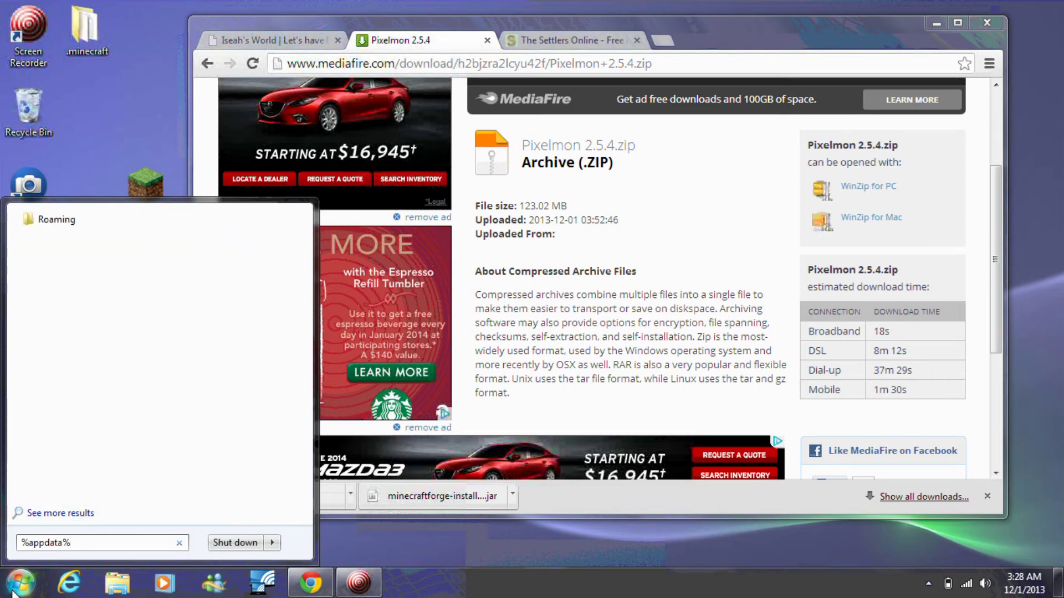
key(Return)
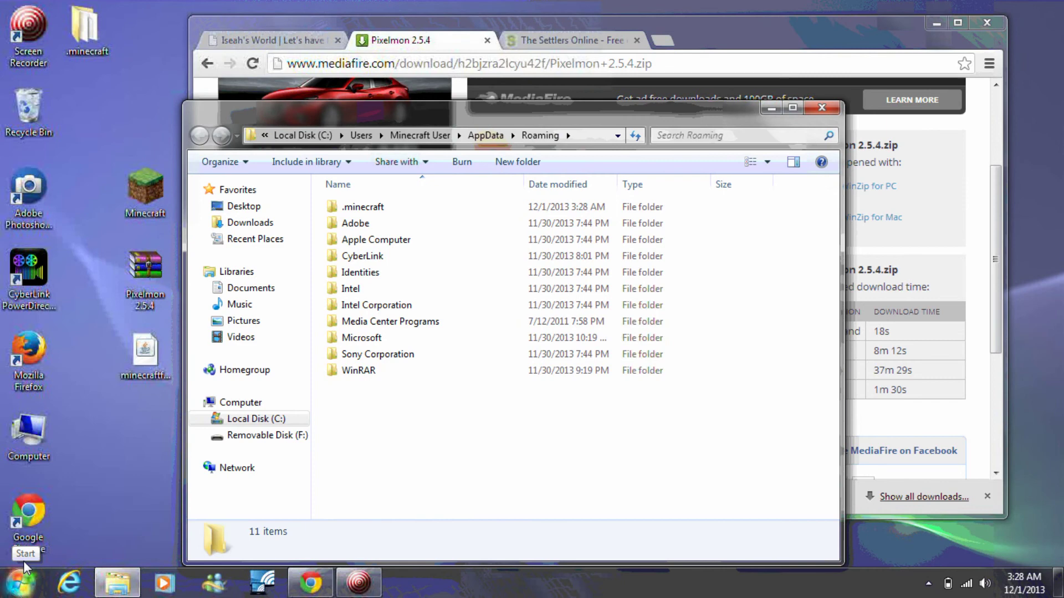
double_click(383, 213)
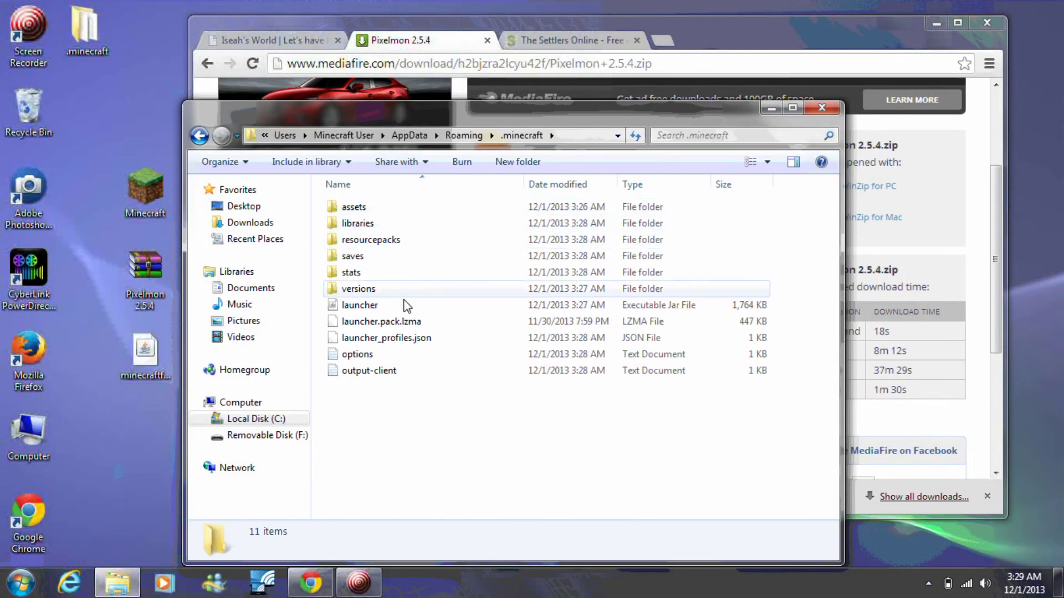
Create a new folder named mods inside the .minecraft folder.
right_click(412, 405)
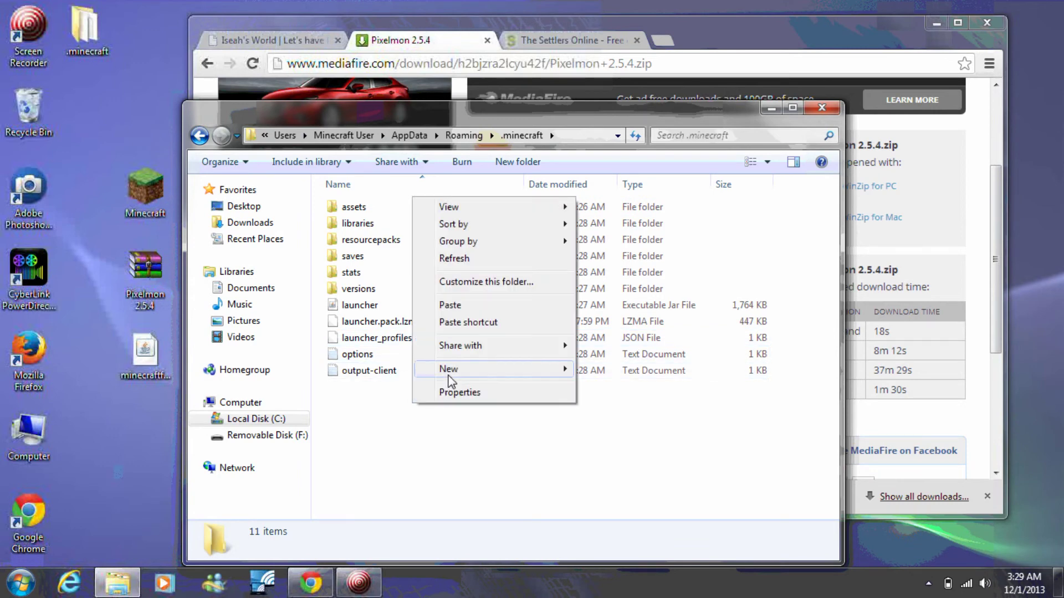
mouse_move(453, 368)
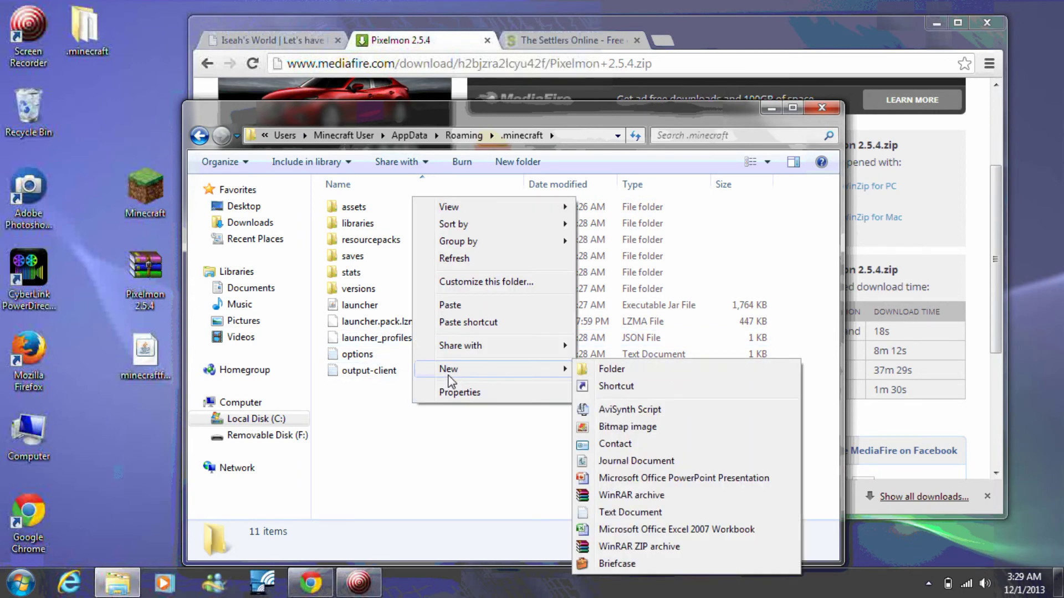
click(609, 369)
text(mods)
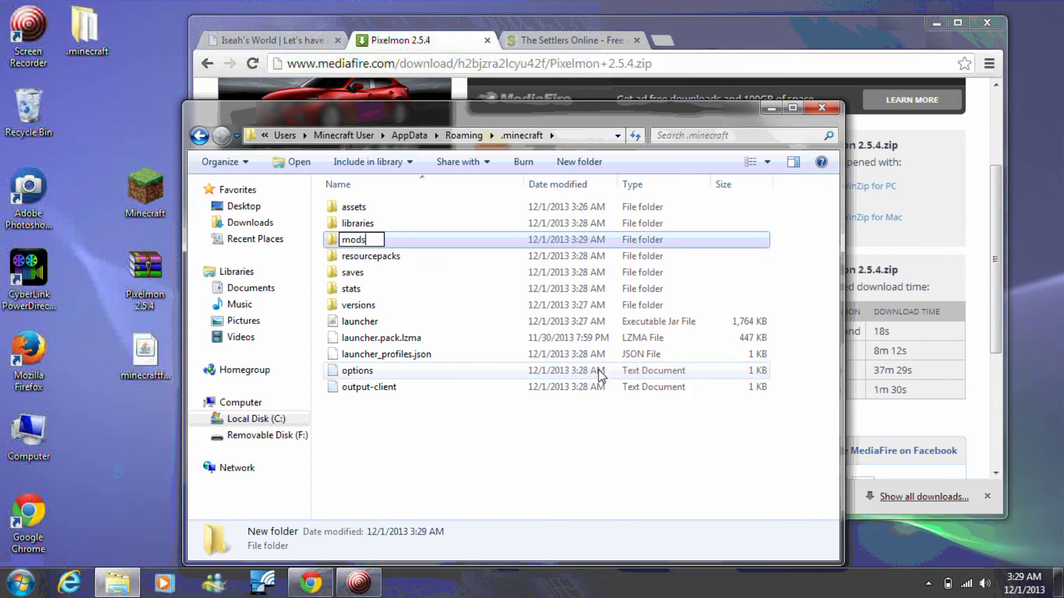
key(Return)
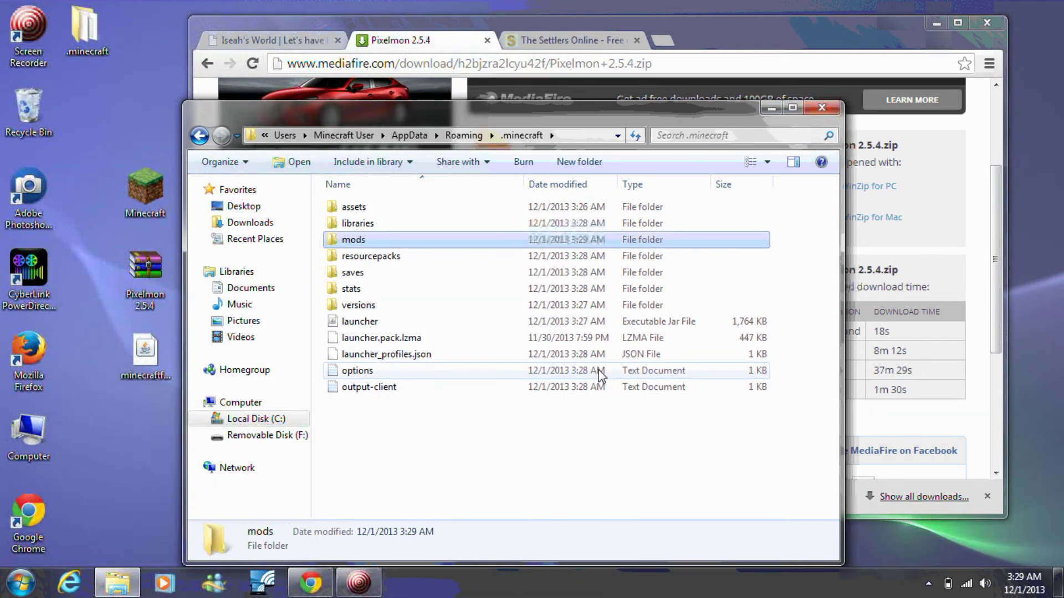
Move the Pixelmon 2.5.4 archive from the desktop into the mods folder and close the folder window.
key(Return)
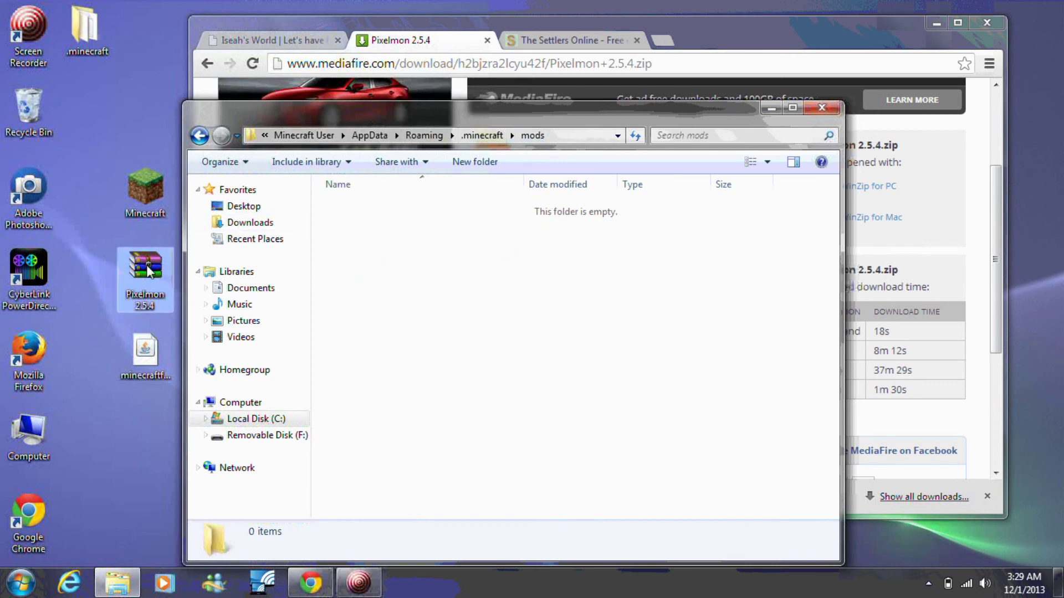
drag(143, 276, 386, 261)
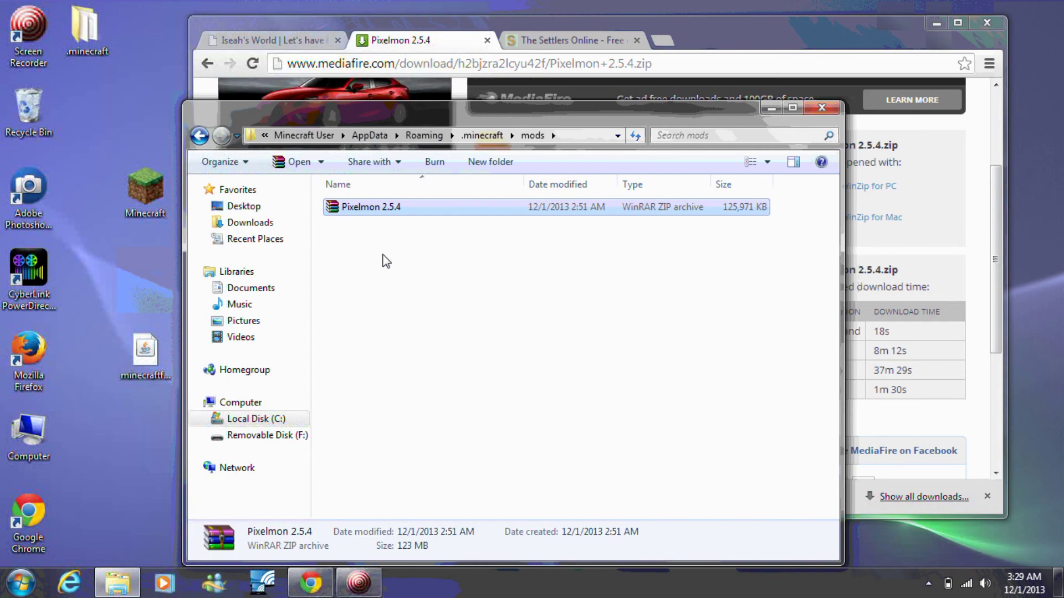
click(820, 107)
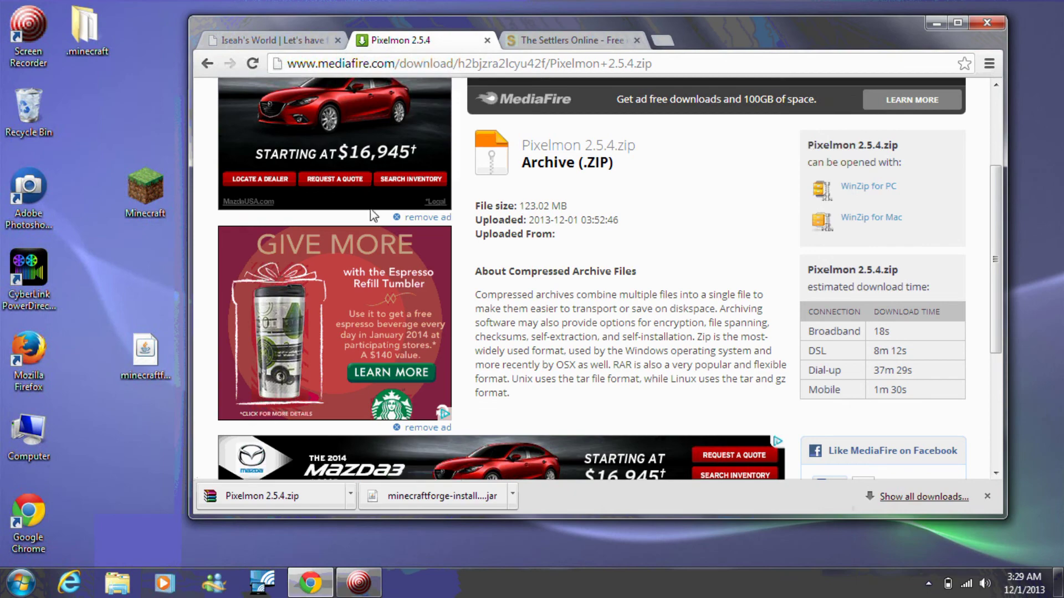
Open the Minecraft launcher, choose the Forge profile and start the game.
double_click(146, 190)
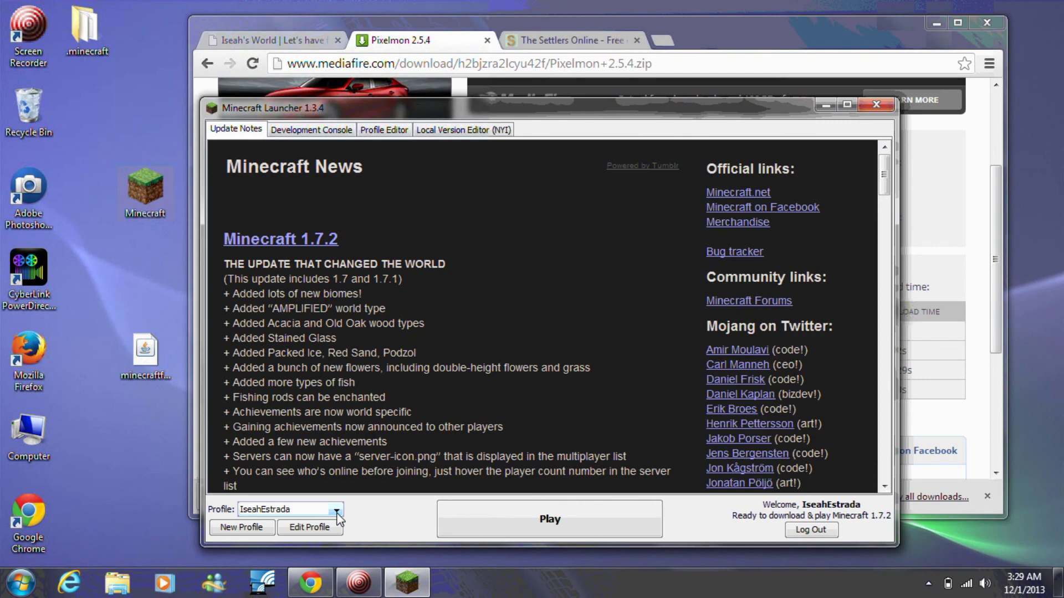
click(337, 510)
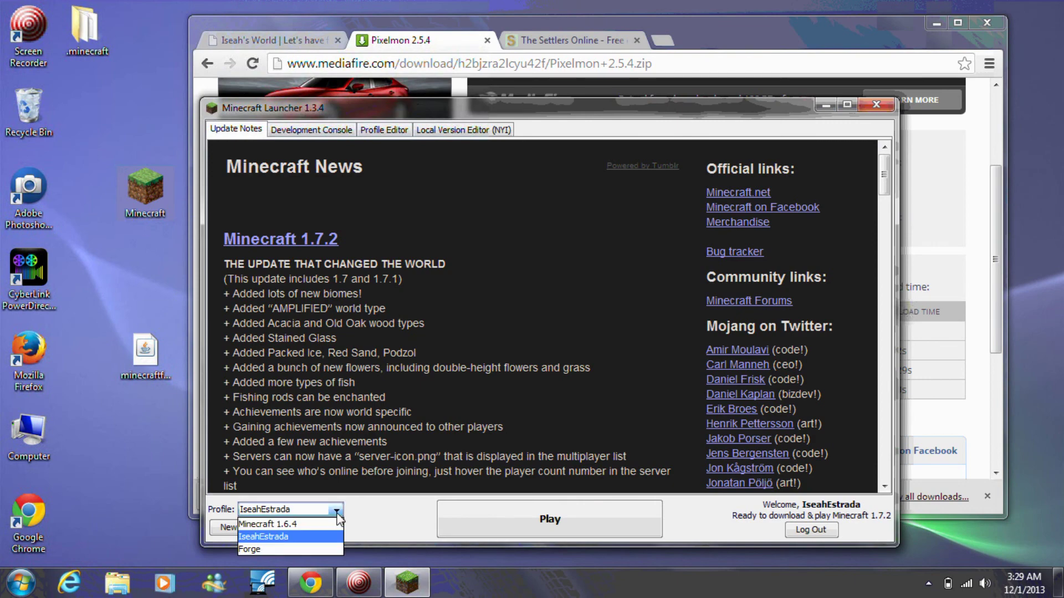
click(308, 549)
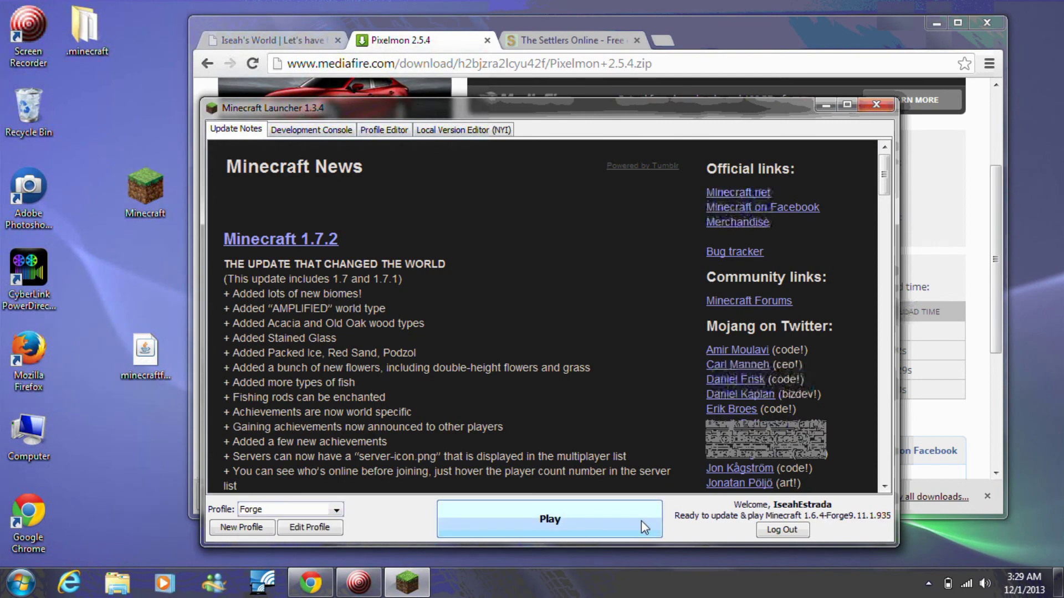
click(641, 521)
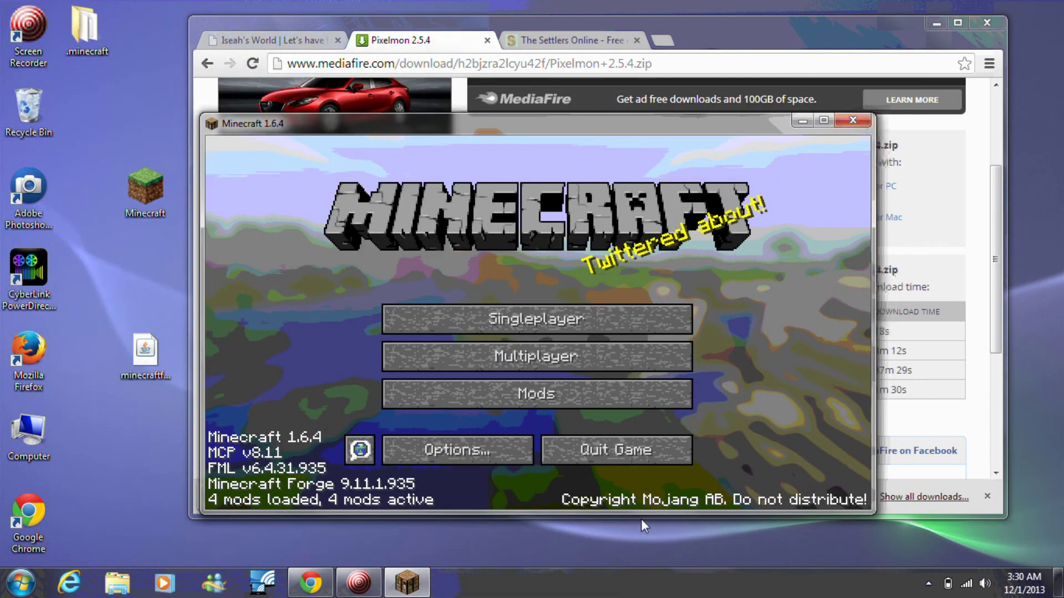
Start a new singleplayer world and name it Pixelmod.
click(596, 325)
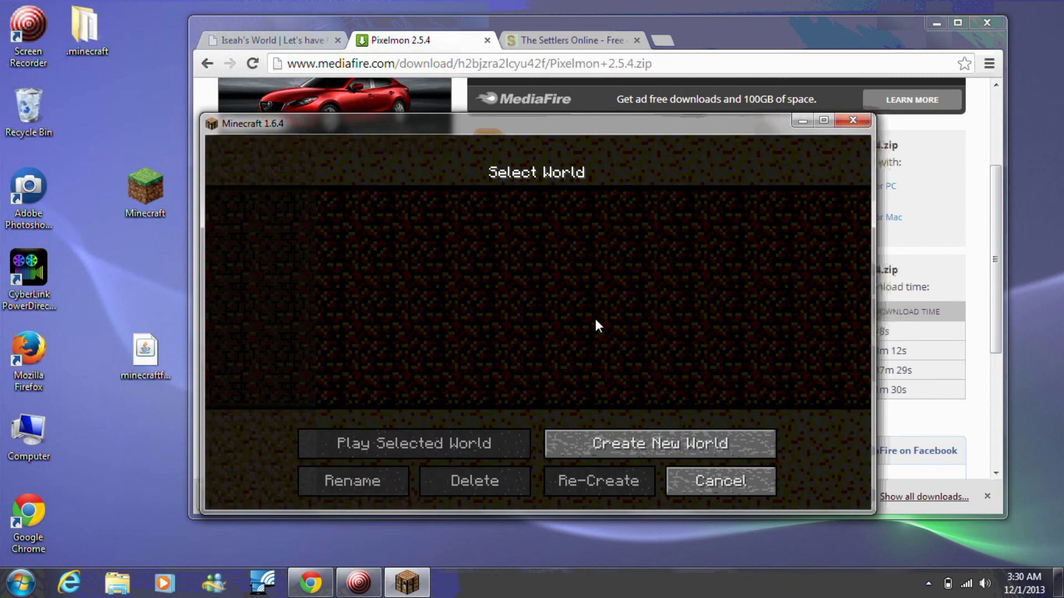
click(626, 443)
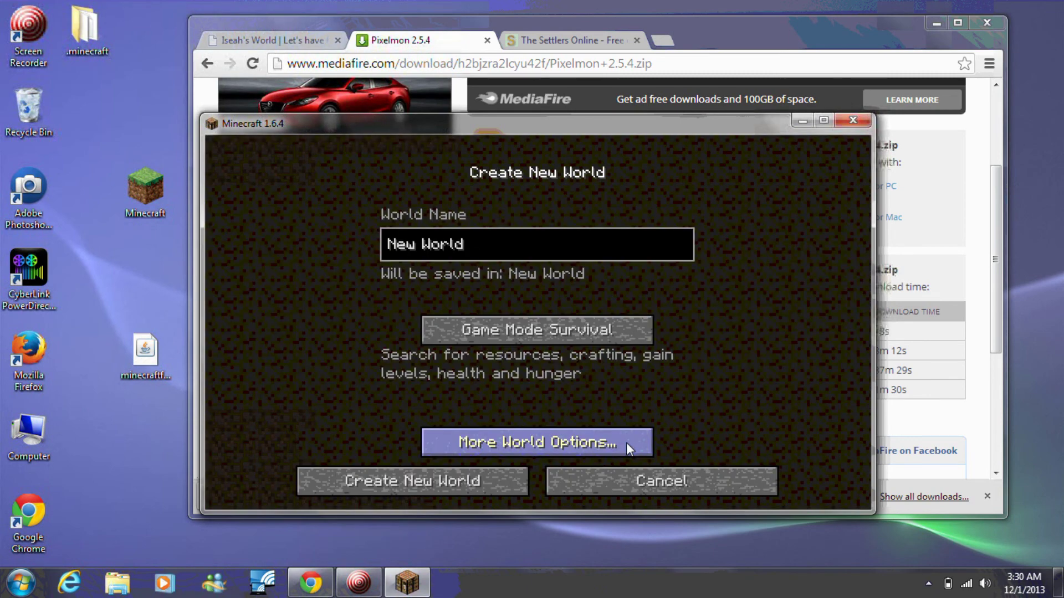
key(BackSpace)
key(BackSpace)
key(BackSpace)
key(BackSpace)
key(BackSpace)
key(BackSpace)
key(BackSpace)
key(BackSpace)
key(BackSpace)
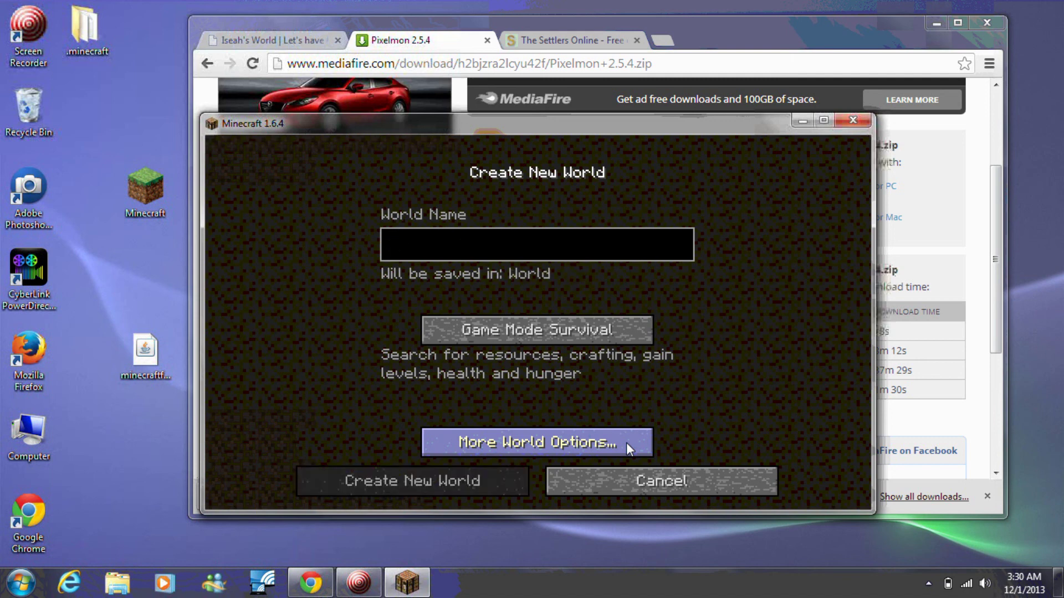
text(Pixelmod)
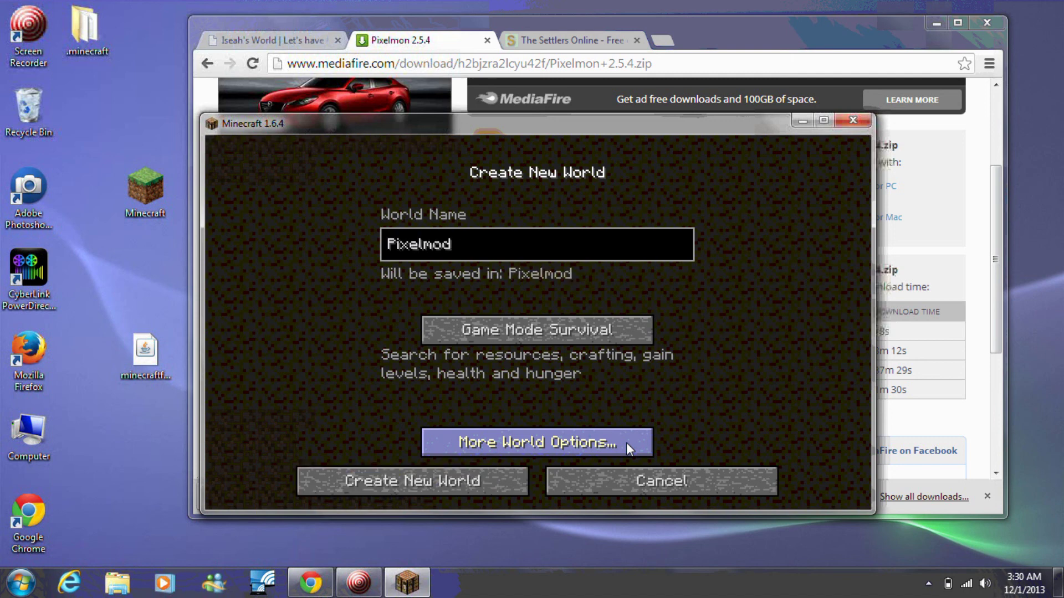
Set the new world's game mode to Creative and create the world.
click(564, 325)
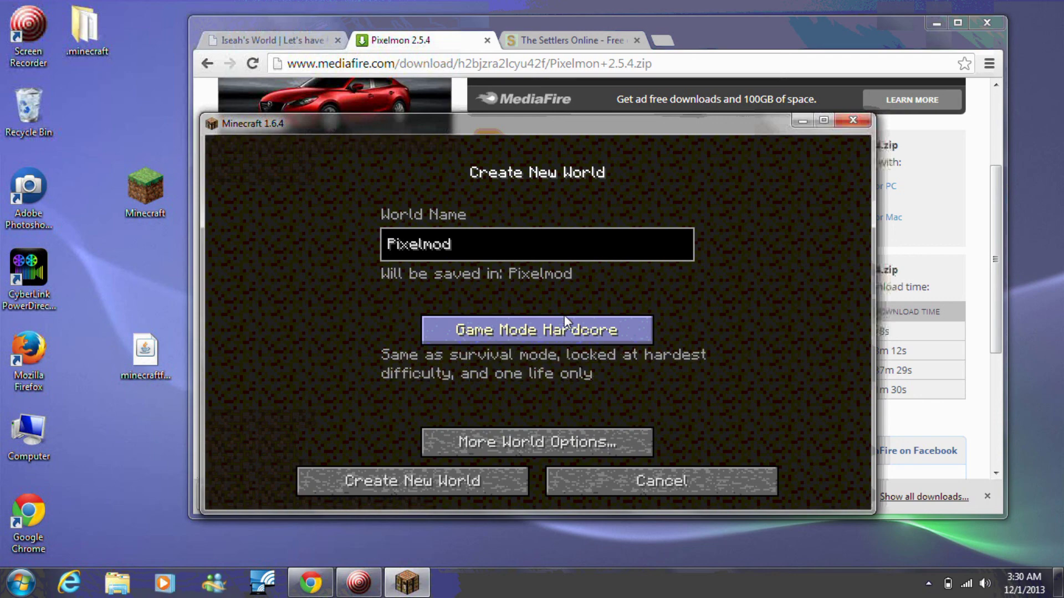
click(565, 327)
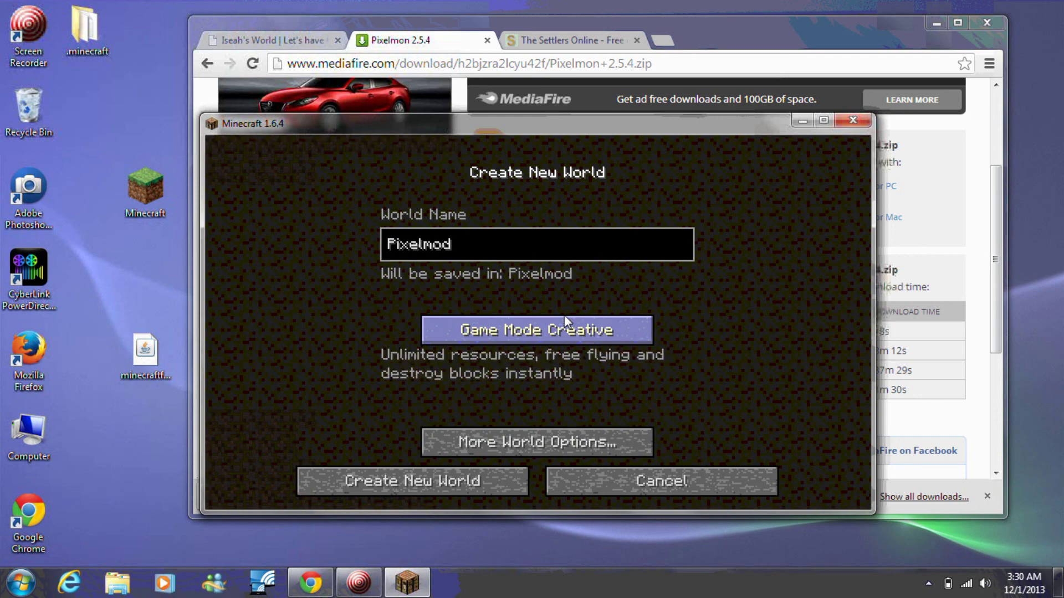
click(451, 483)
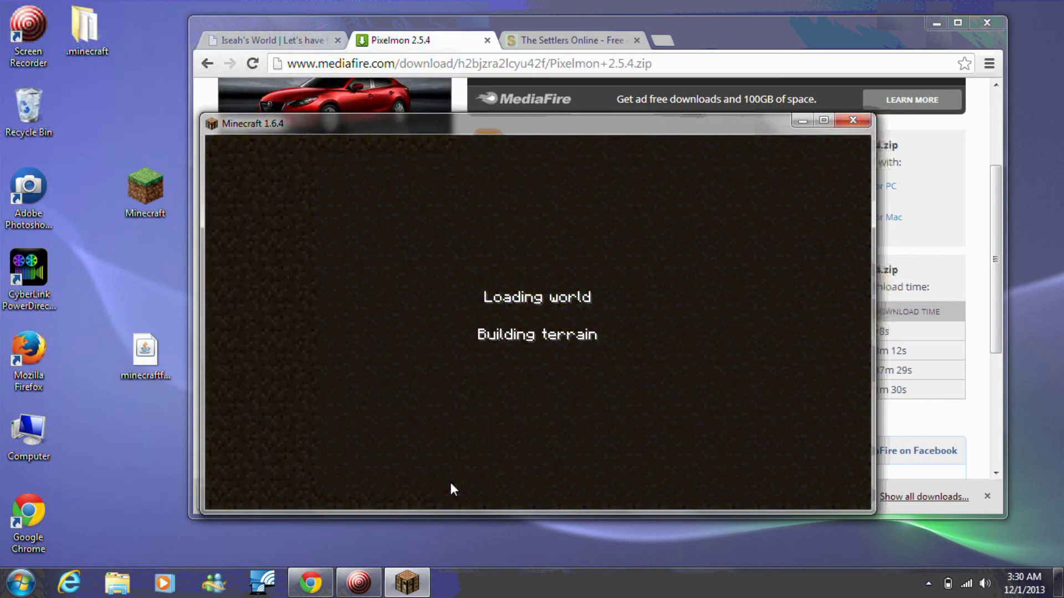